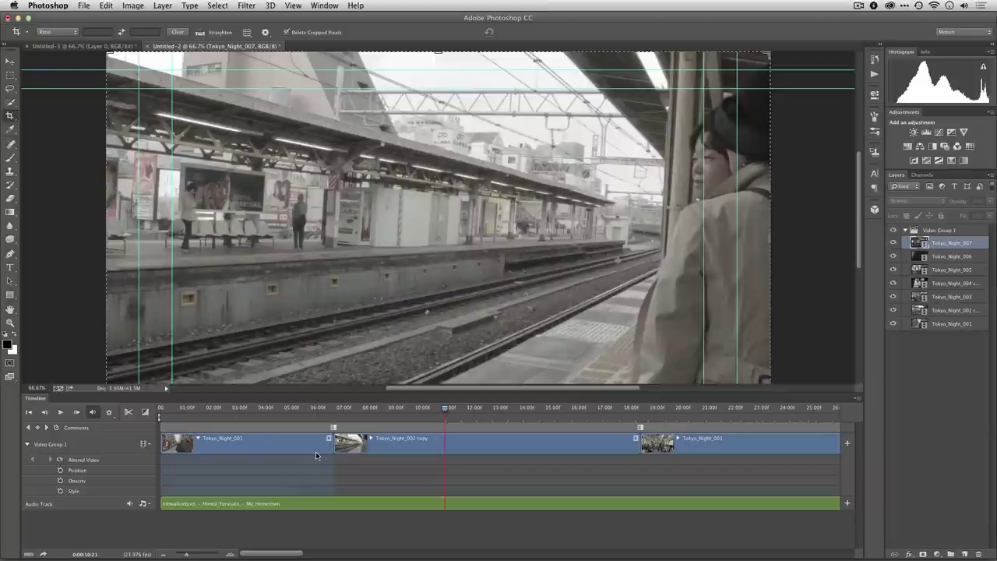
Save the document in Photoshop format as Tokyo_Rough_Edit.psd, accepting the compatibility option.
left_click(86, 6)
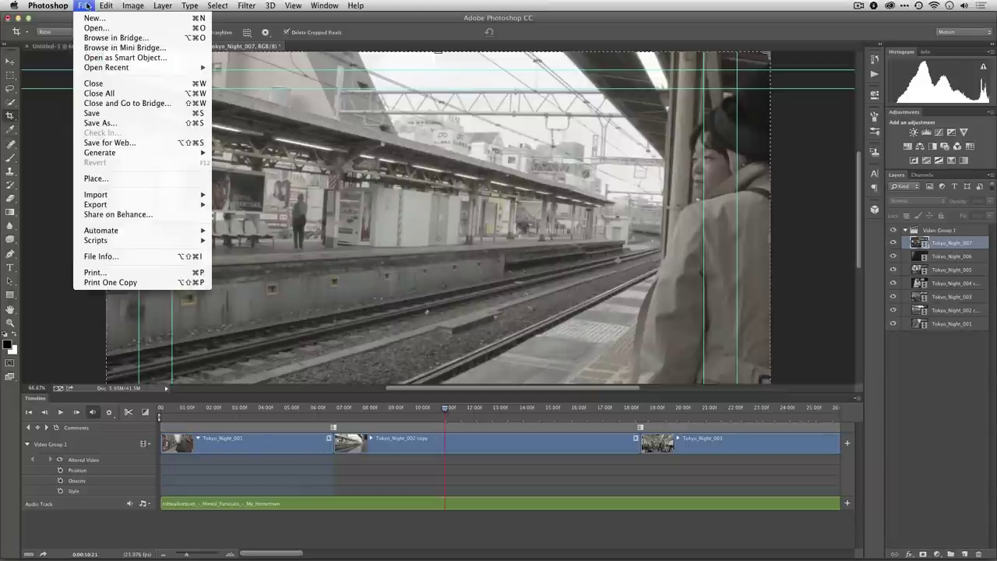
left_click(102, 119)
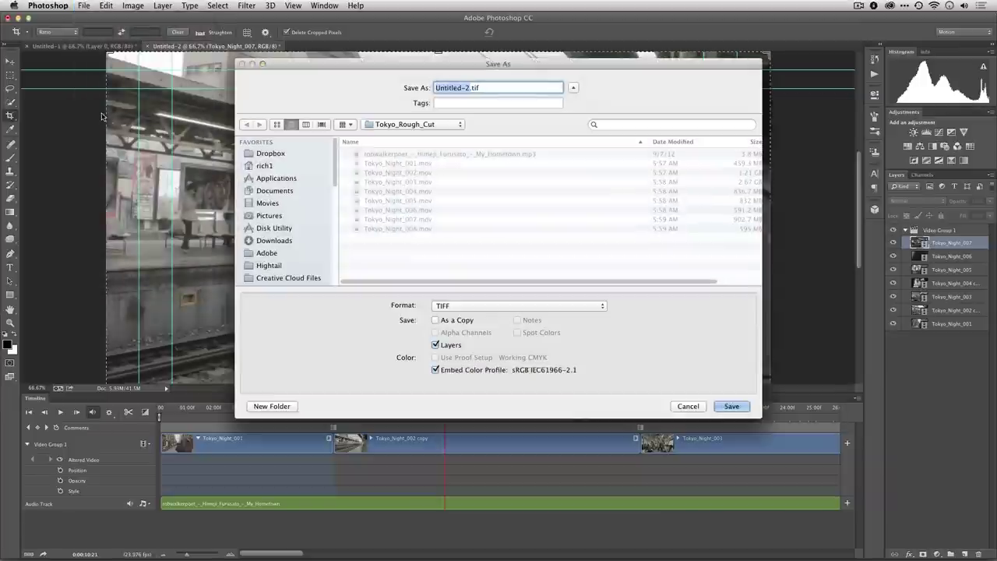
left_click(517, 306)
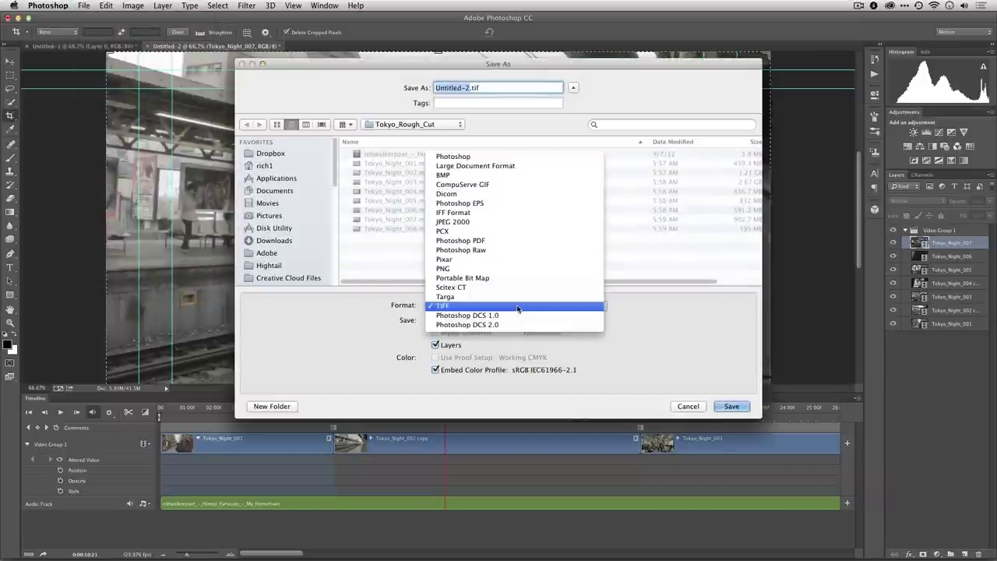
left_click(512, 157)
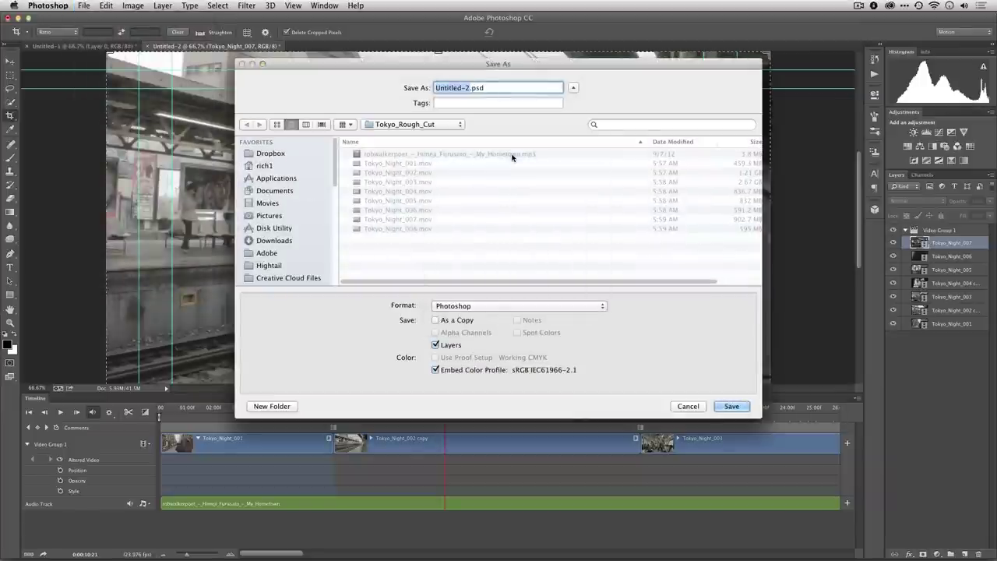
type("Tokyo_Rough_Edit")
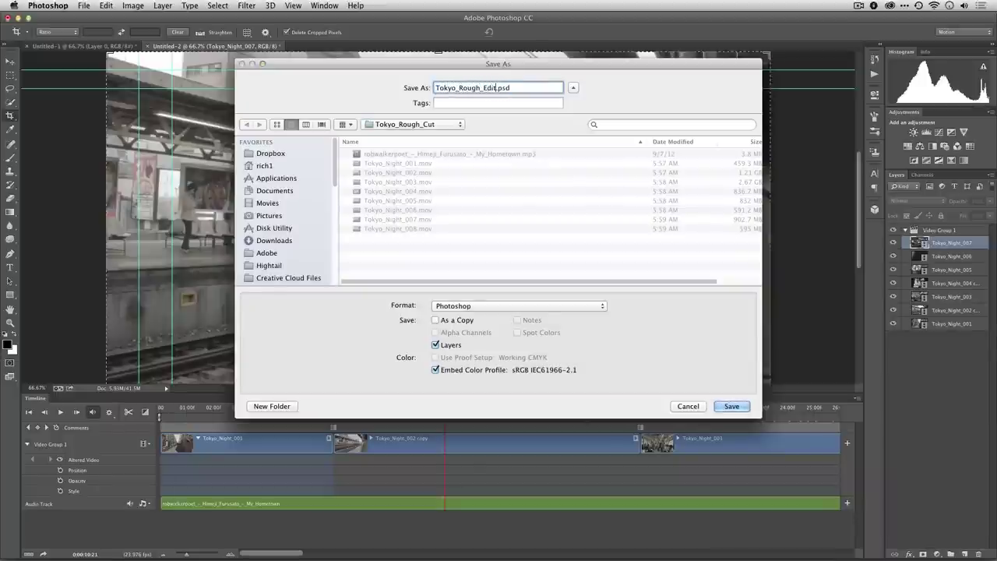
key("Return")
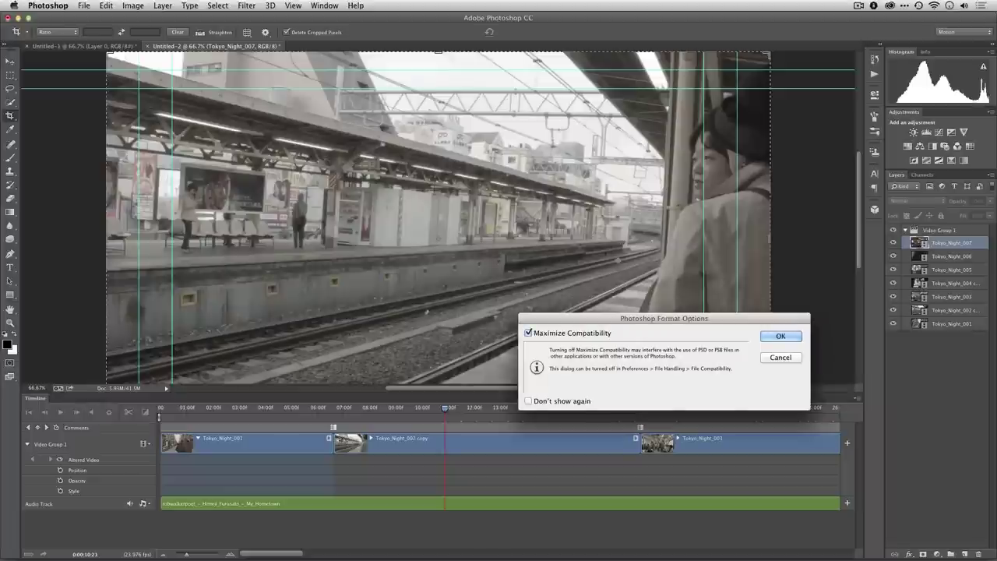
key("Return")
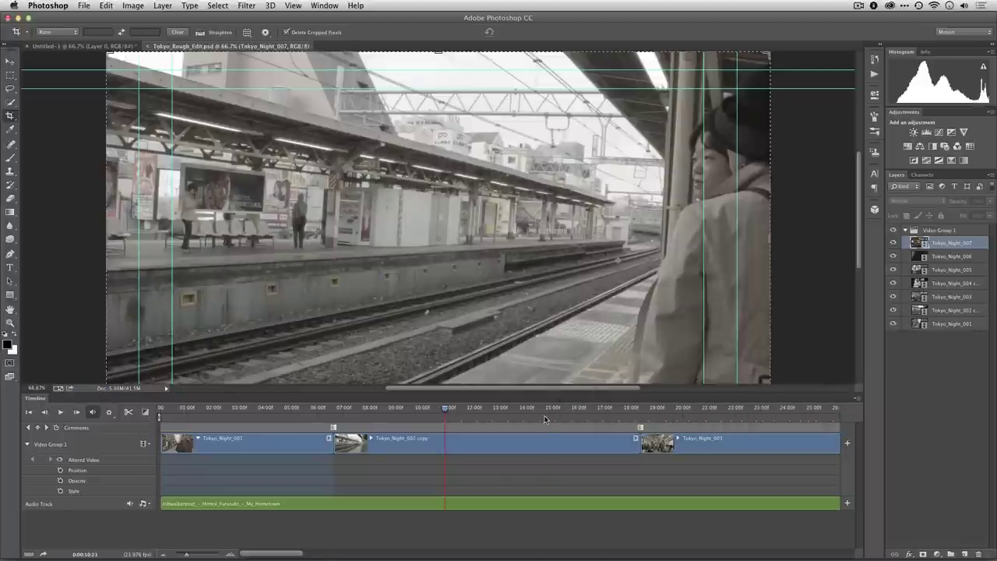
Return the playhead to the start, collapse Video Group 1, and zoom out to show every clip.
left_click_drag(446, 413, 149, 432)
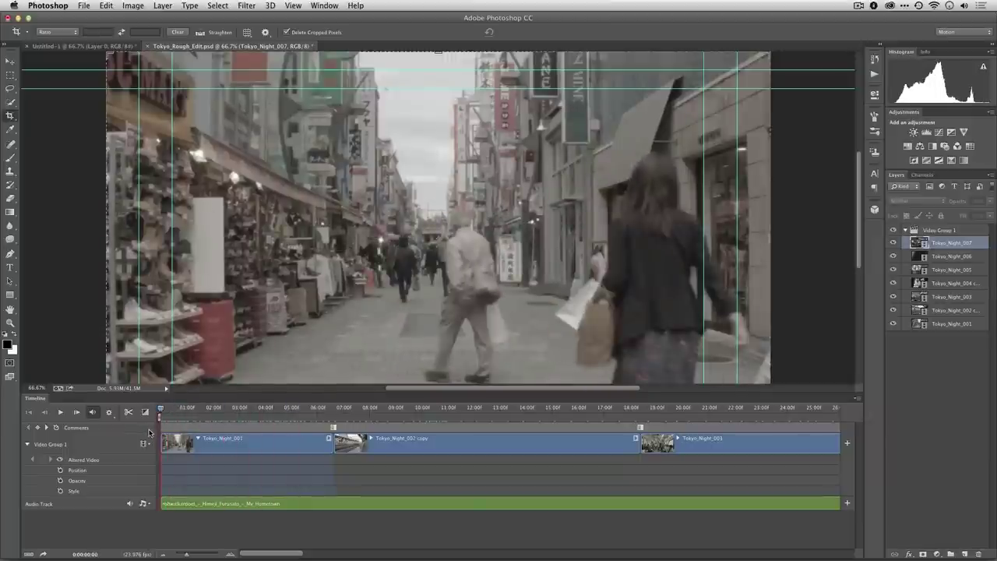
left_click(28, 445)
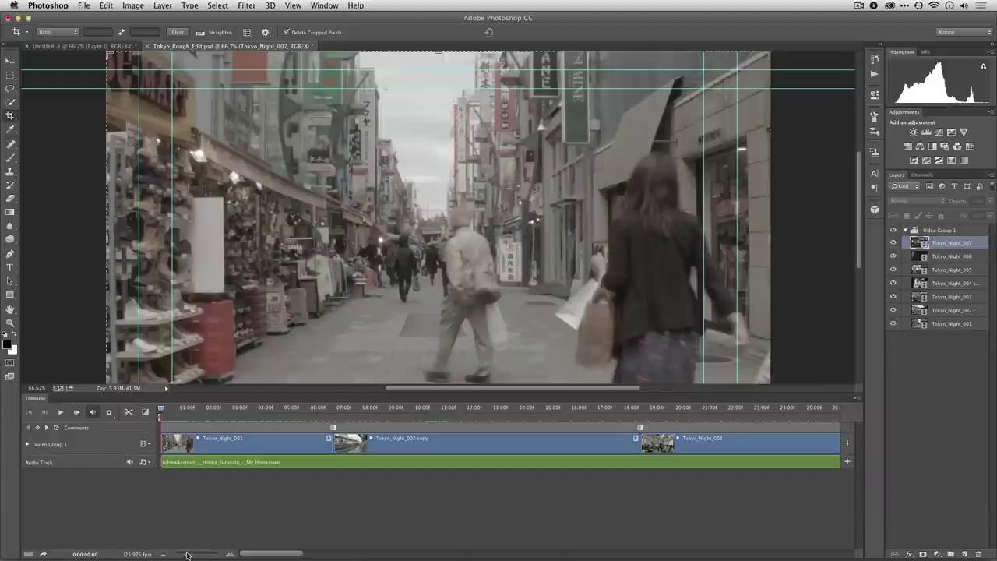
left_click_drag(187, 555, 183, 555)
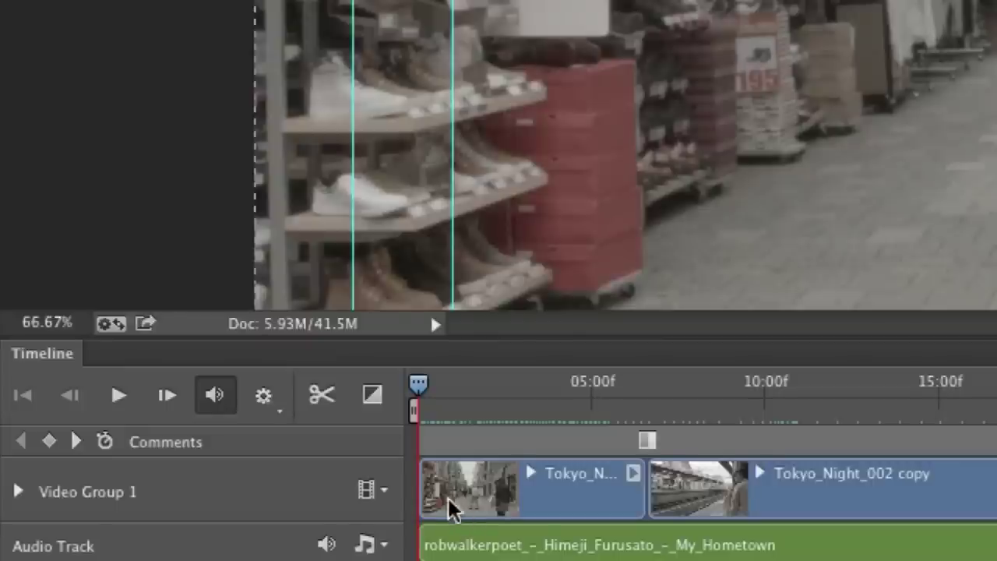
Add Fade With Black to the first clip's start, lengthen it to about 01:17, and preview.
left_click(373, 397)
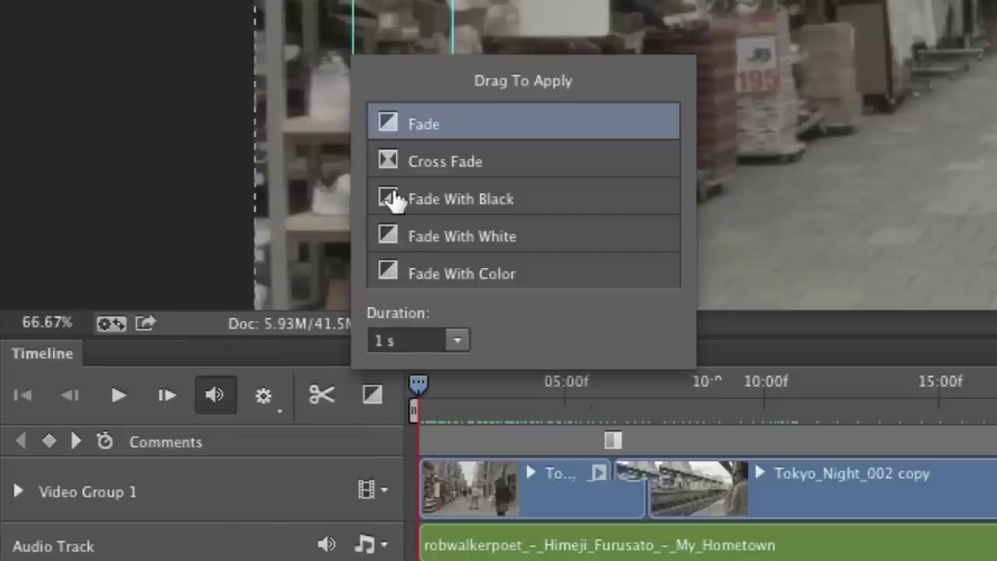
mouse_move(392, 200)
left_mouse_down()
mouse_move(438, 379)
mouse_move(442, 504)
left_mouse_up()
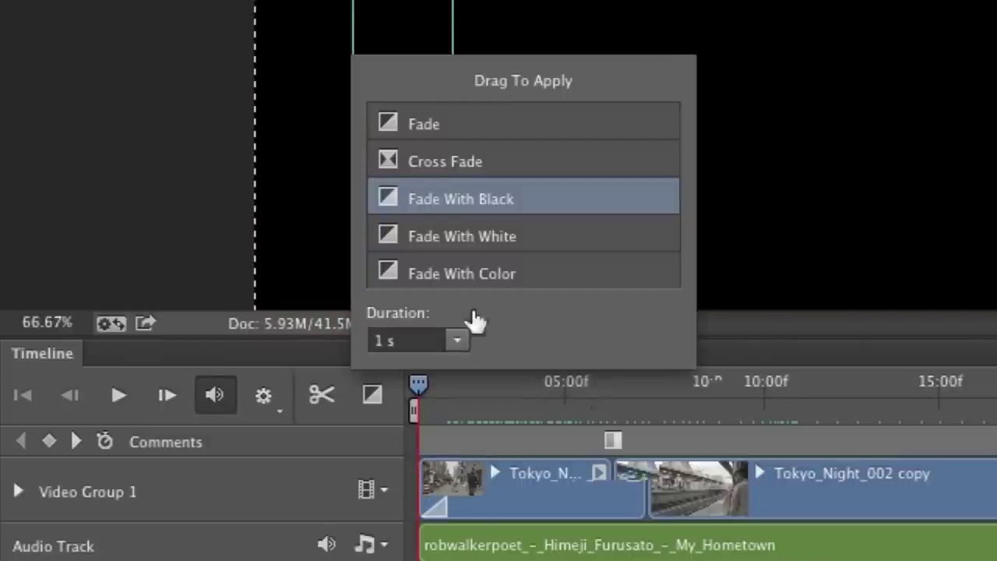
left_click(489, 459)
key("space")
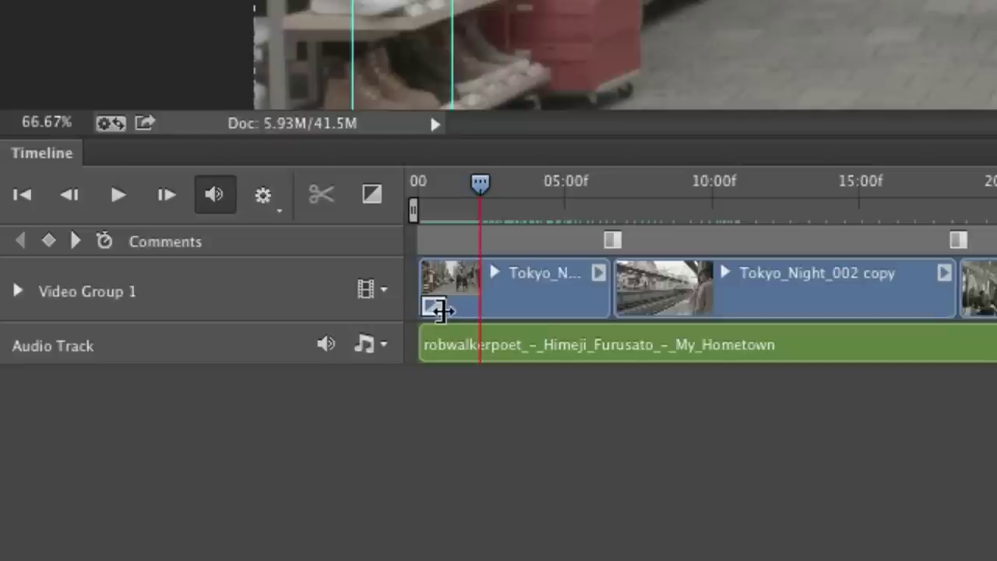
left_click_drag(440, 309, 486, 315)
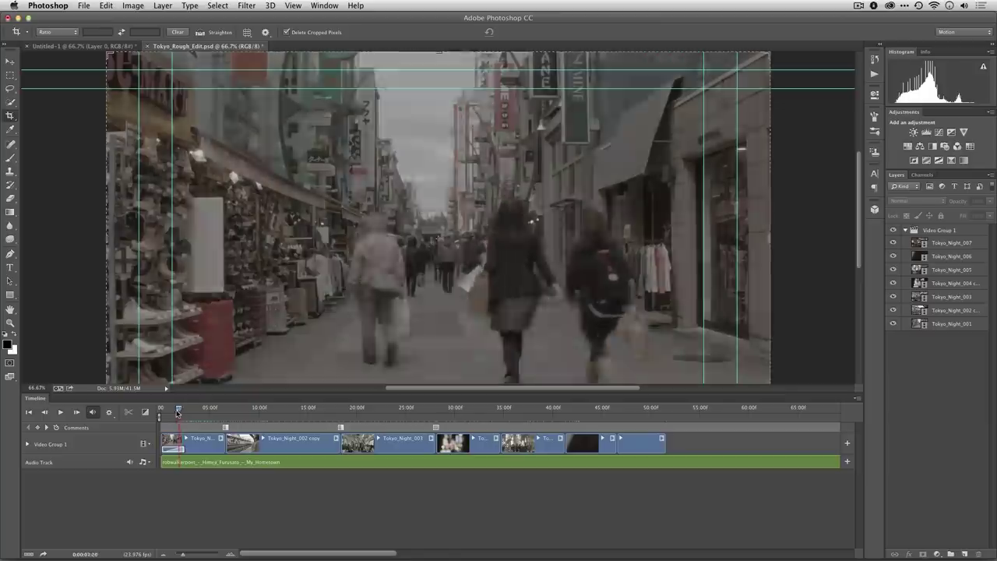
left_click_drag(480, 194, 388, 193)
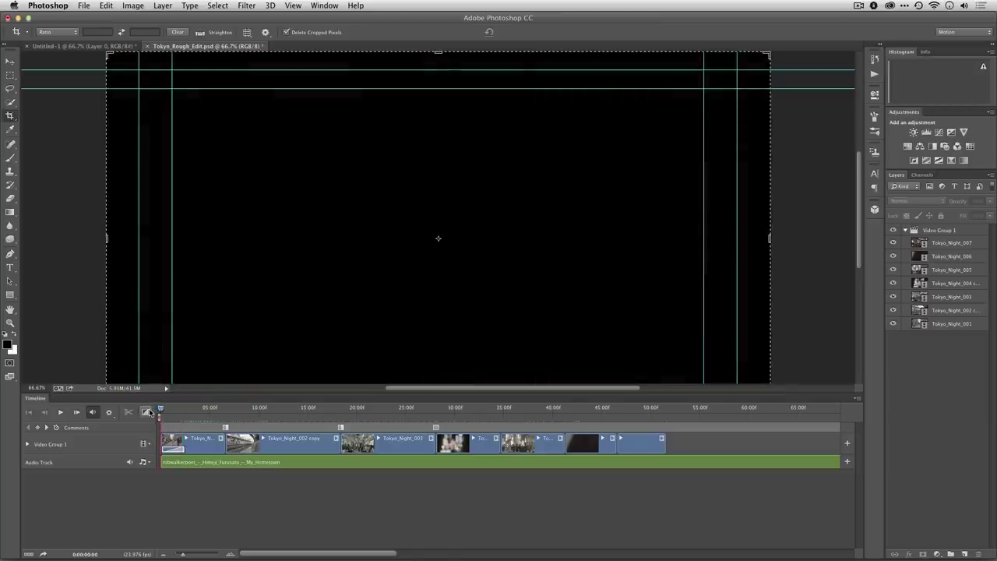
key("space")
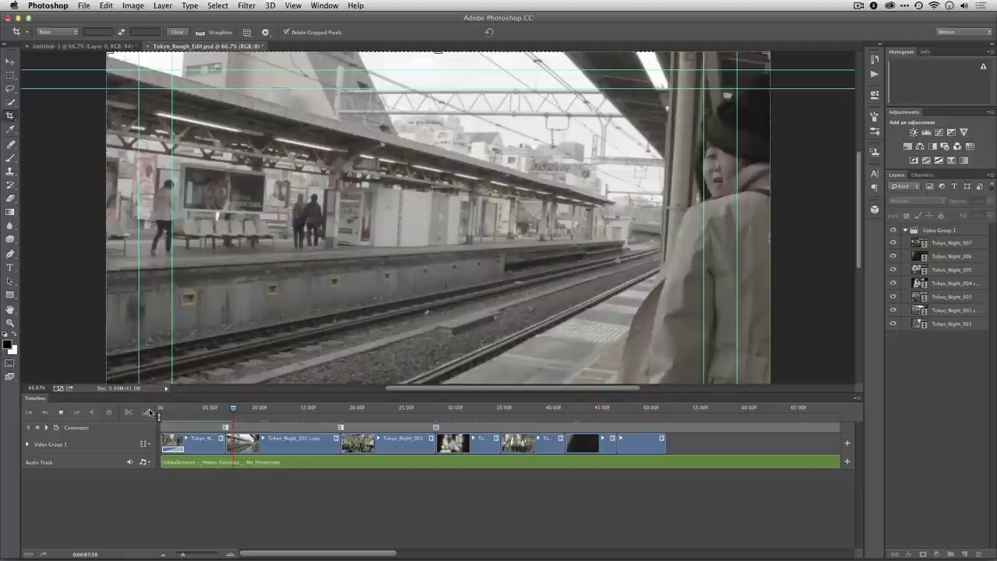
Cross fade Tokyo_Night_001 into Tokyo_Night_002 copy and trim the first clip to end at 06:21.
key("space")
left_click_drag(235, 409, 224, 411)
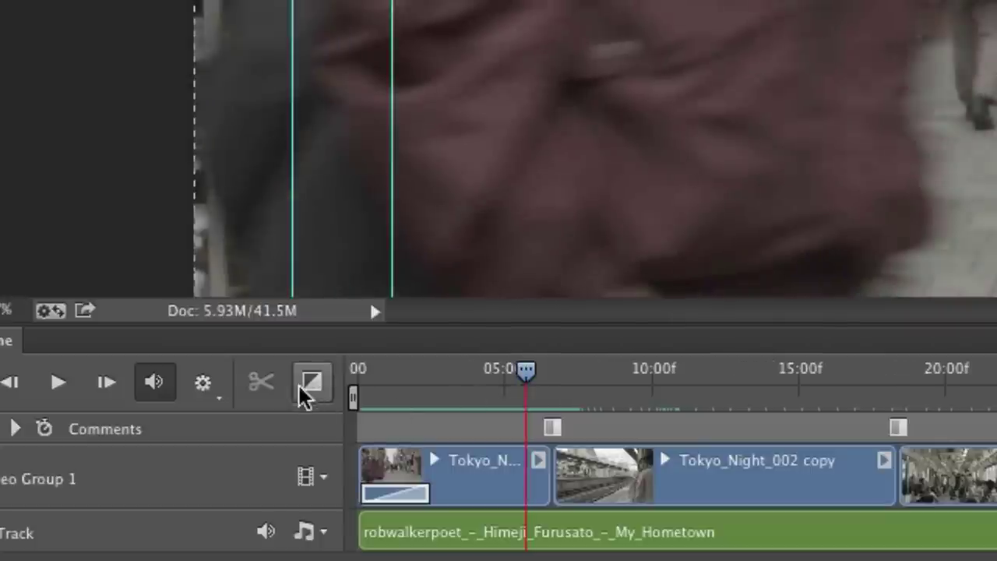
left_click(145, 412)
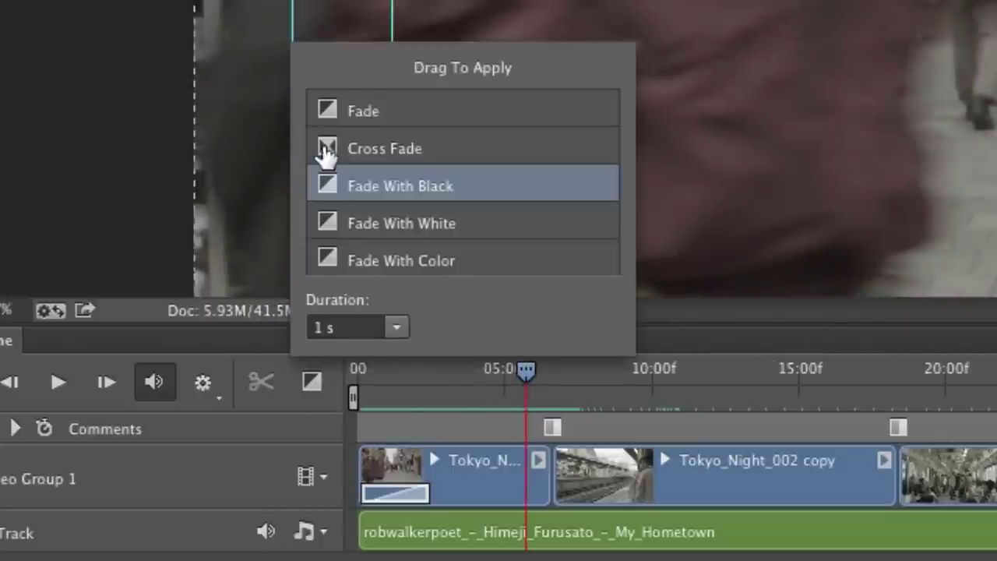
left_click_drag(325, 148, 555, 489)
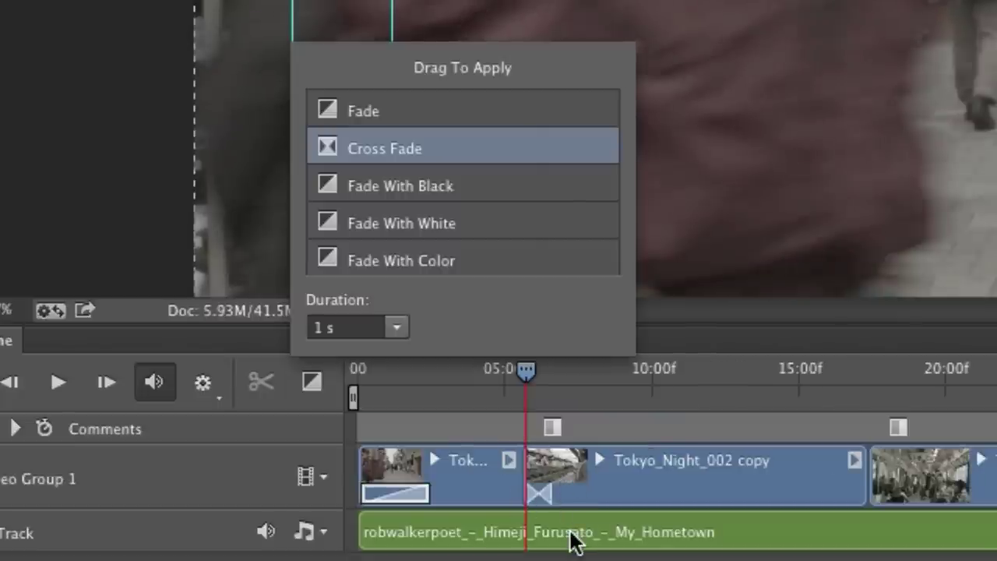
left_click(554, 507)
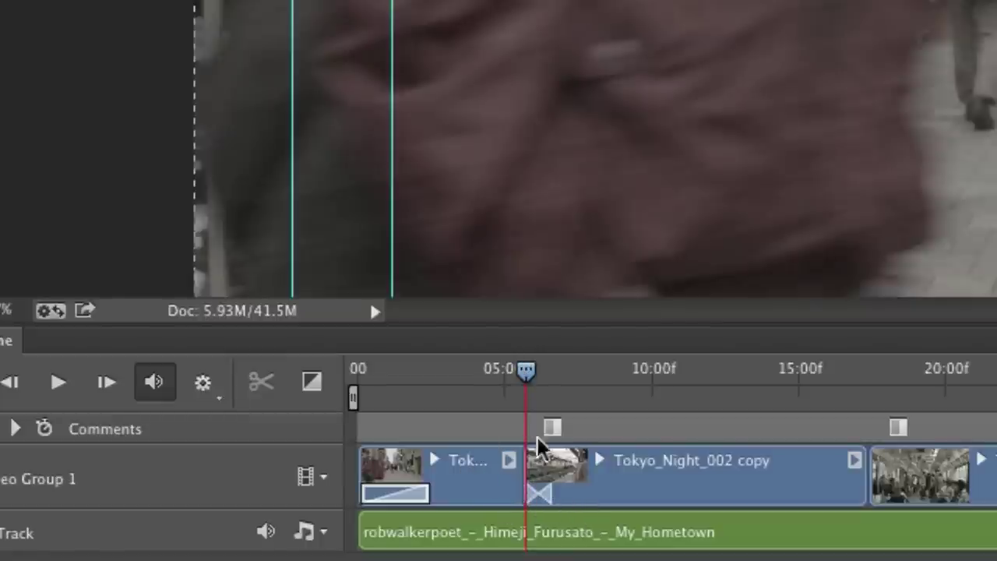
left_click_drag(526, 382, 485, 380)
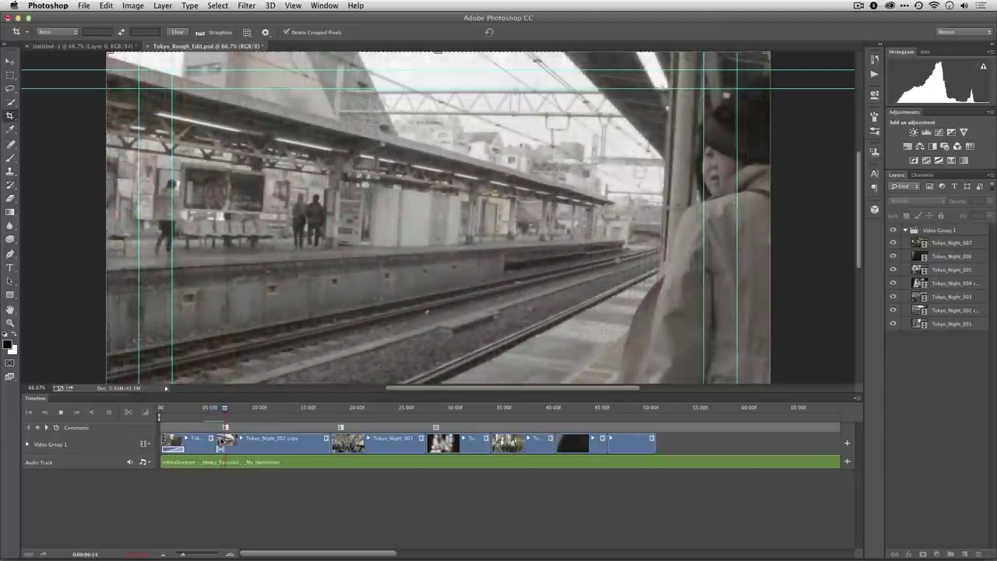
key("space")
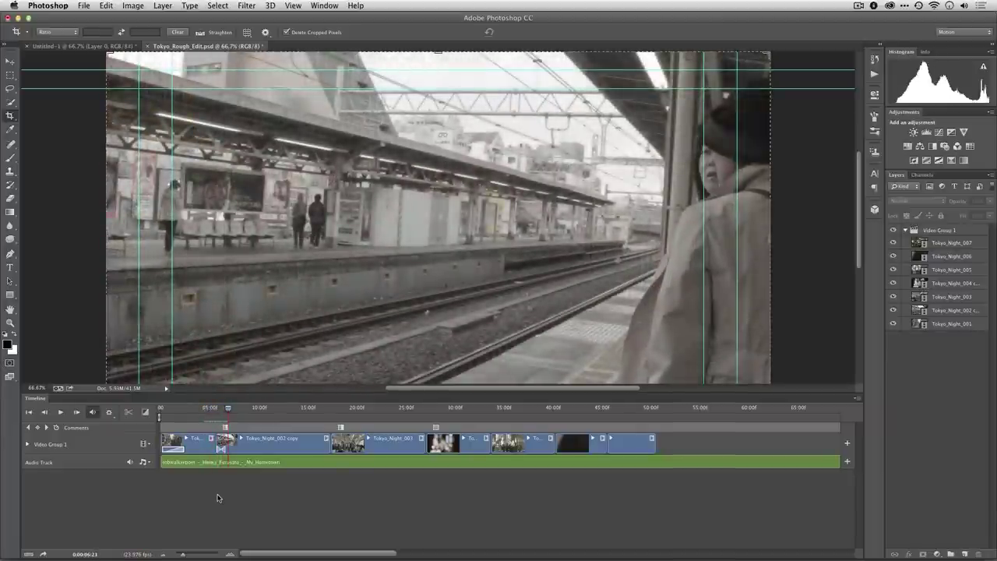
left_click(212, 445)
left_click_drag(223, 441, 212, 410)
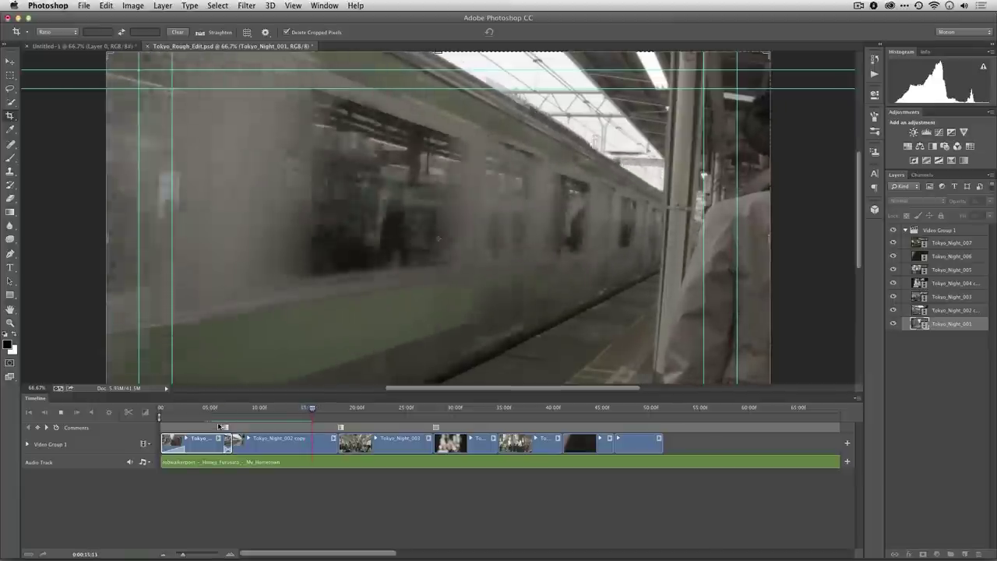
Cross fade Tokyo_Night_002 copy into Tokyo_Night_003 and lengthen the fade to 01:12.
key("space")
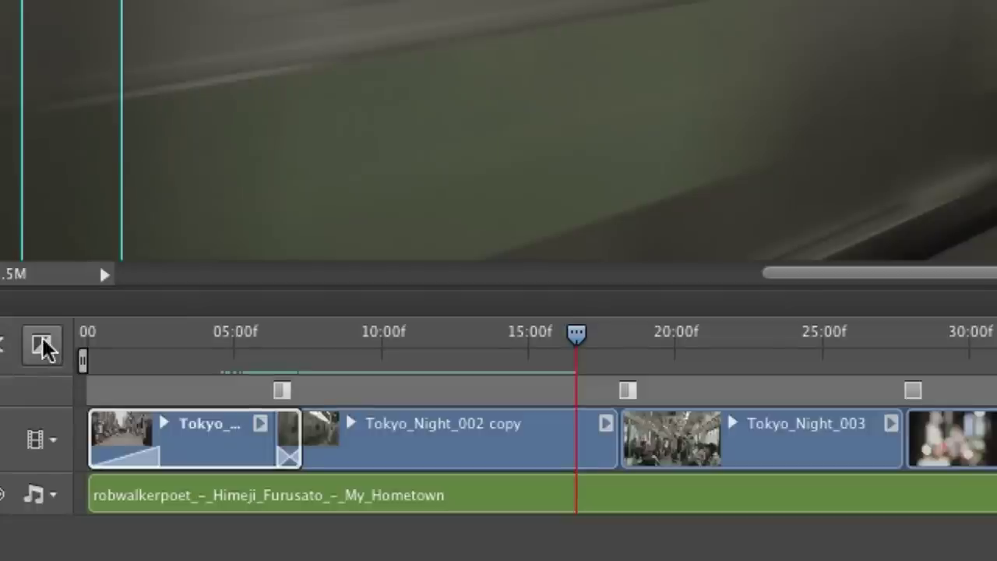
left_click(43, 346)
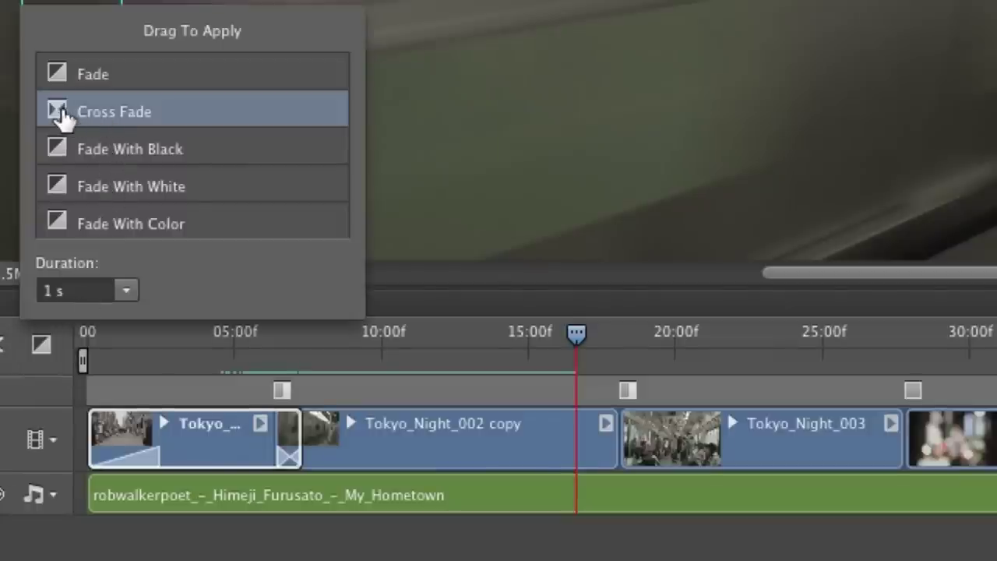
left_click_drag(61, 114, 605, 455)
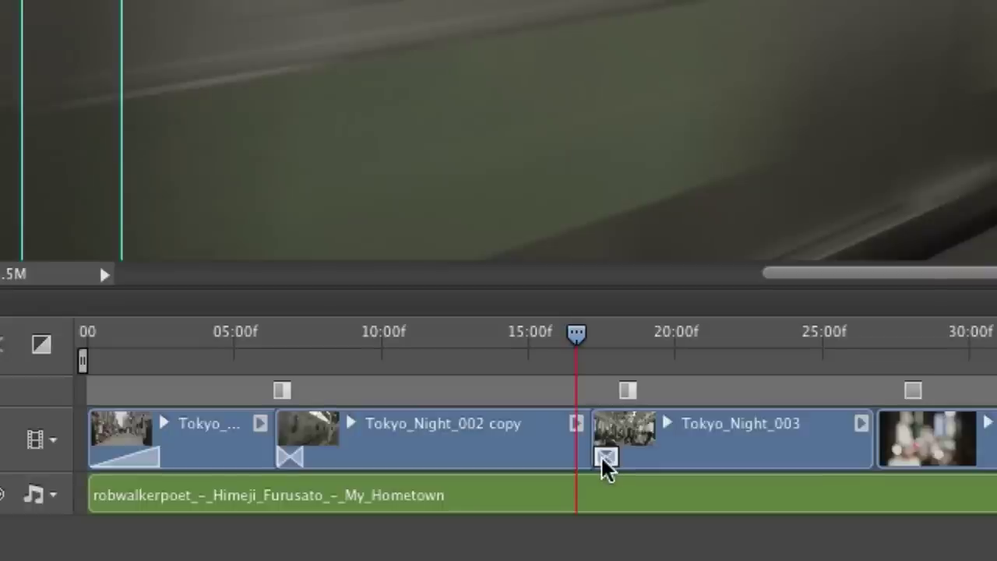
left_click_drag(615, 461, 673, 458)
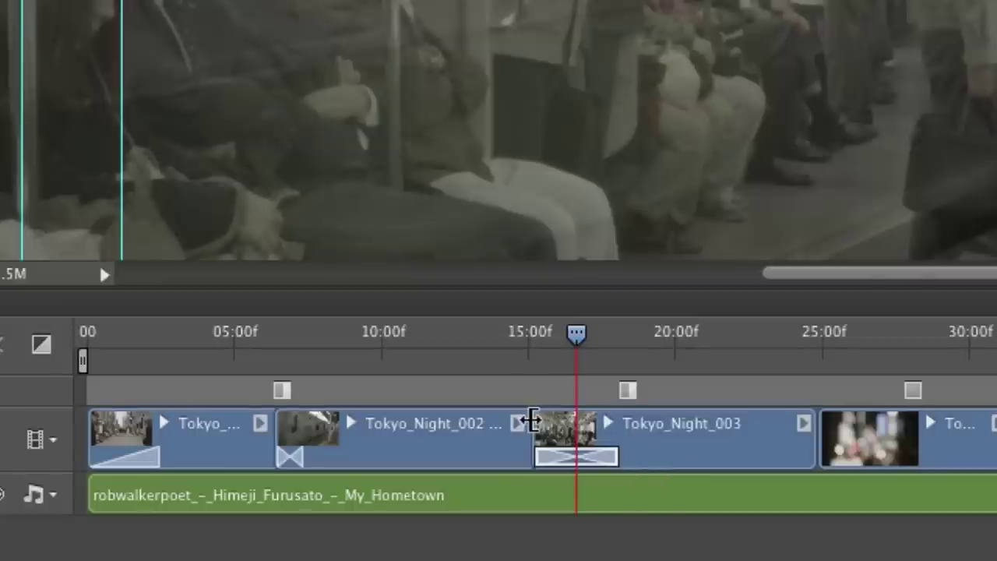
Trim Tokyo_Night_002 copy to 14:23, ending at 23:09, and play back the edit.
left_click(498, 433)
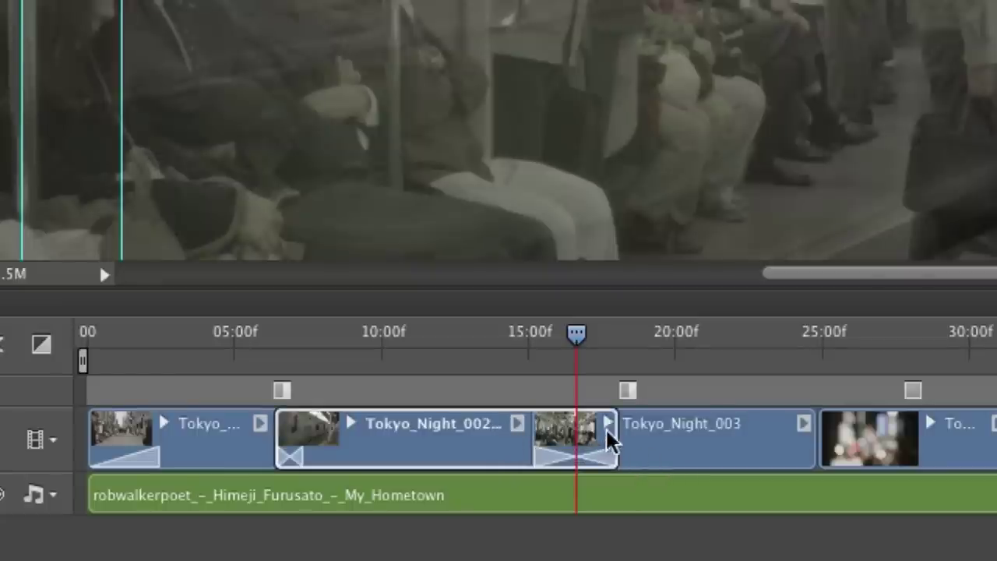
left_click_drag(610, 436, 695, 457)
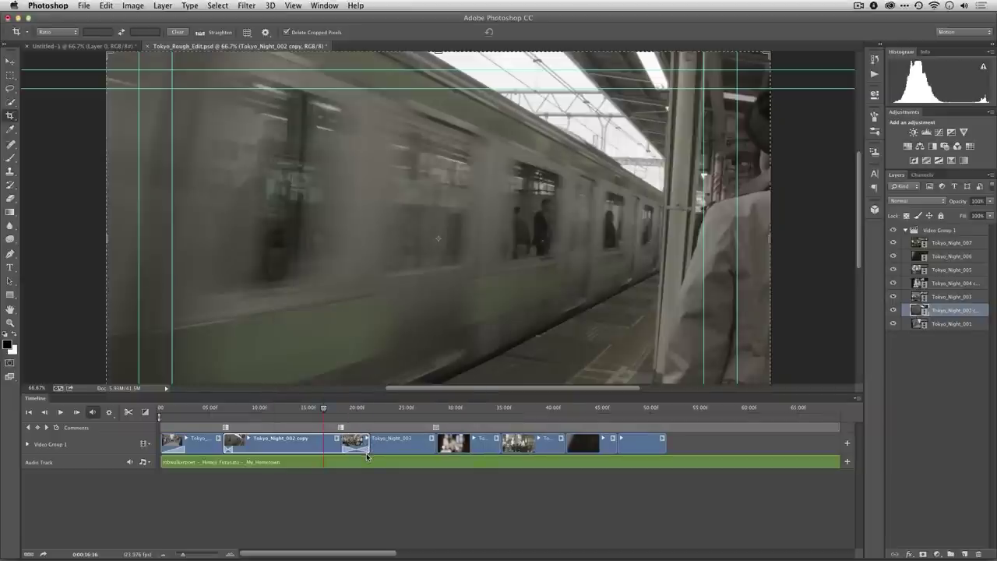
left_click_drag(367, 442, 368, 444)
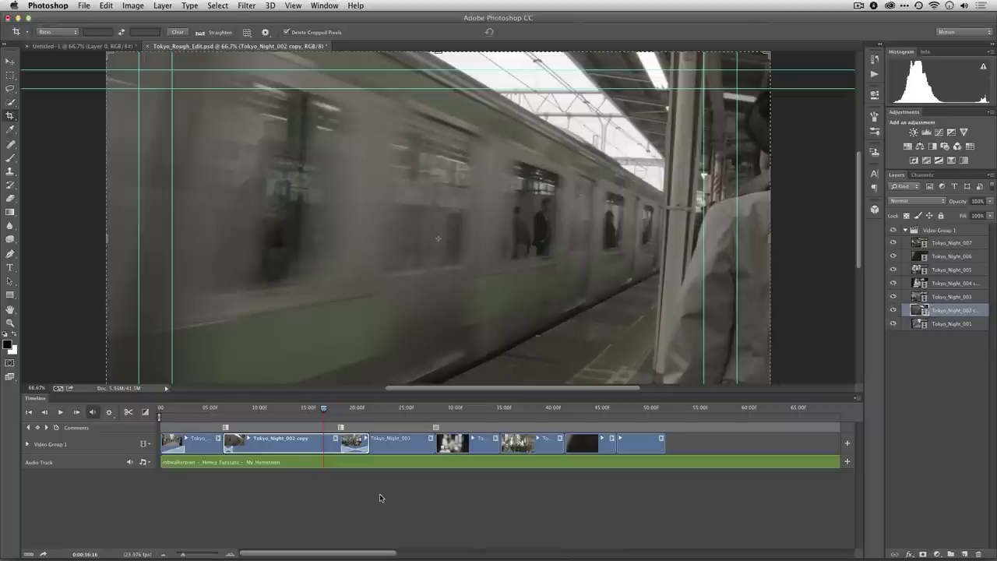
key("space")
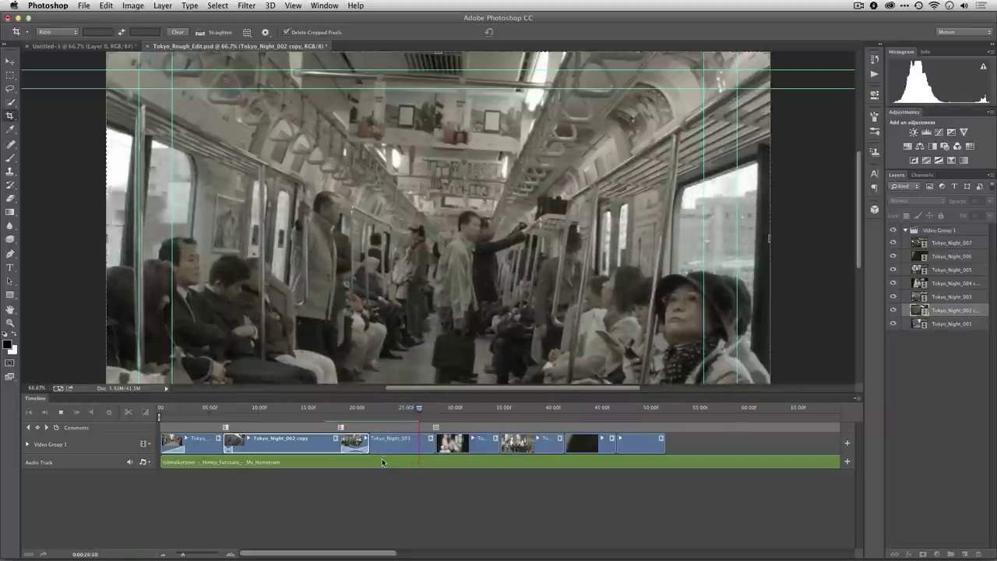
Place a Fade With Black after Tokyo_Night_003 and stretch it to about 03:00.
key("space")
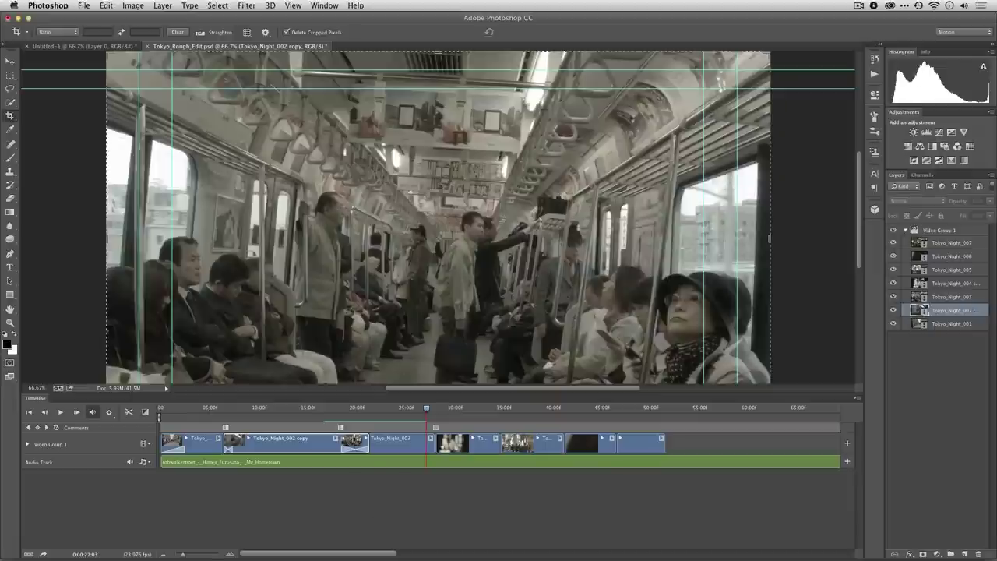
mouse_move(432, 413)
left_mouse_down()
mouse_move(449, 413)
mouse_move(418, 413)
left_mouse_up()
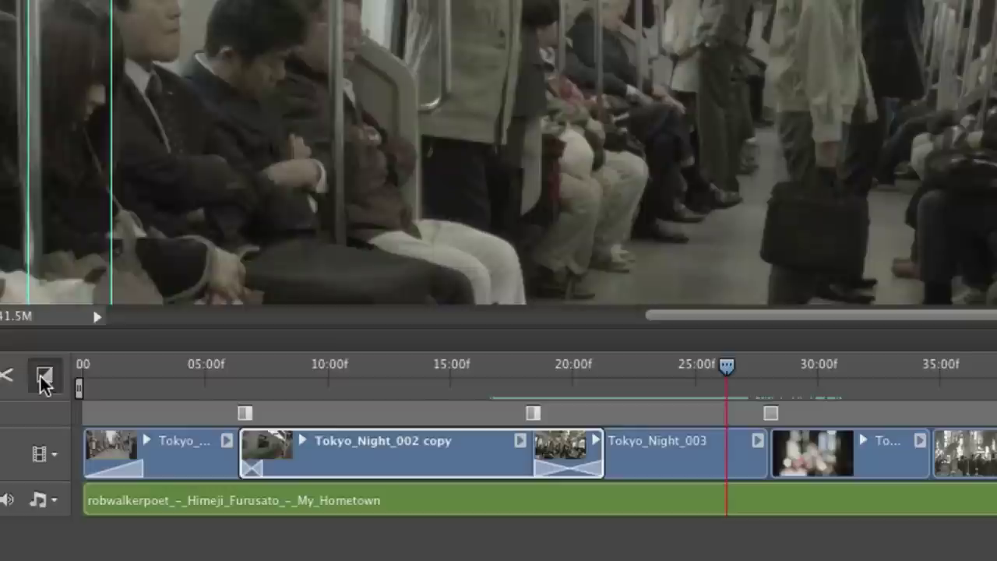
left_click(145, 411)
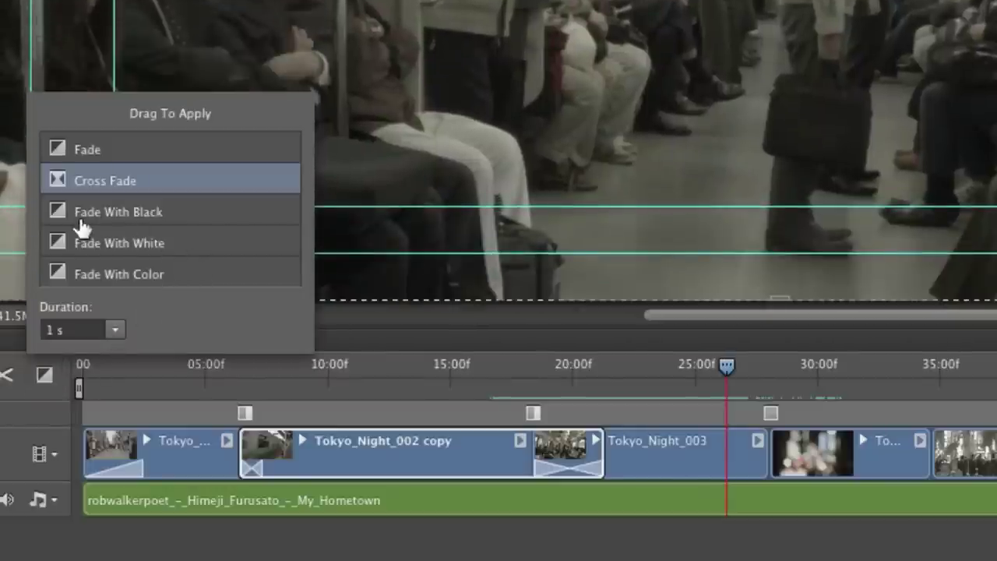
mouse_move(59, 212)
left_mouse_down()
mouse_move(566, 367)
mouse_move(769, 461)
left_mouse_up()
left_click(762, 472)
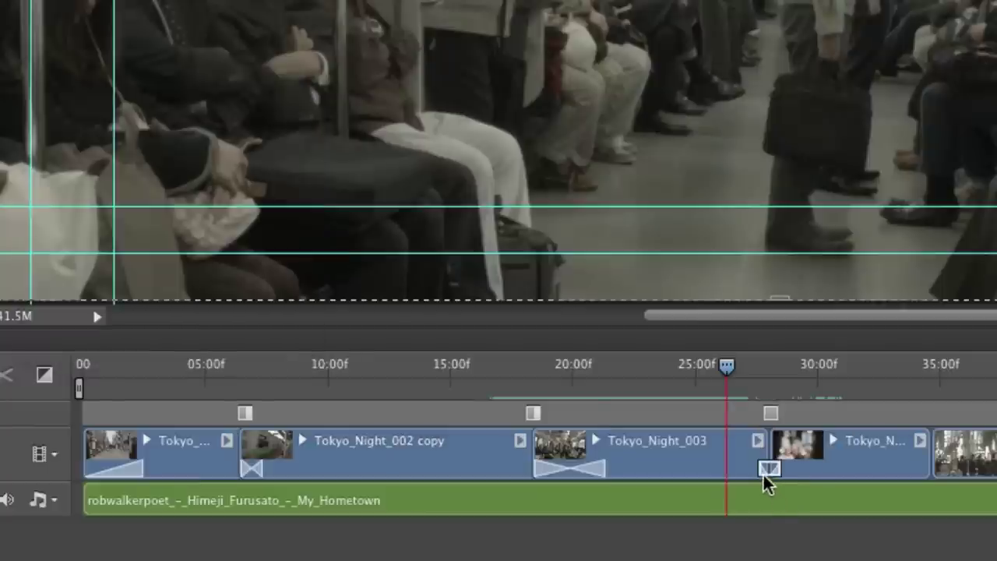
left_click_drag(762, 472, 809, 468)
left_click_drag(738, 468, 727, 472)
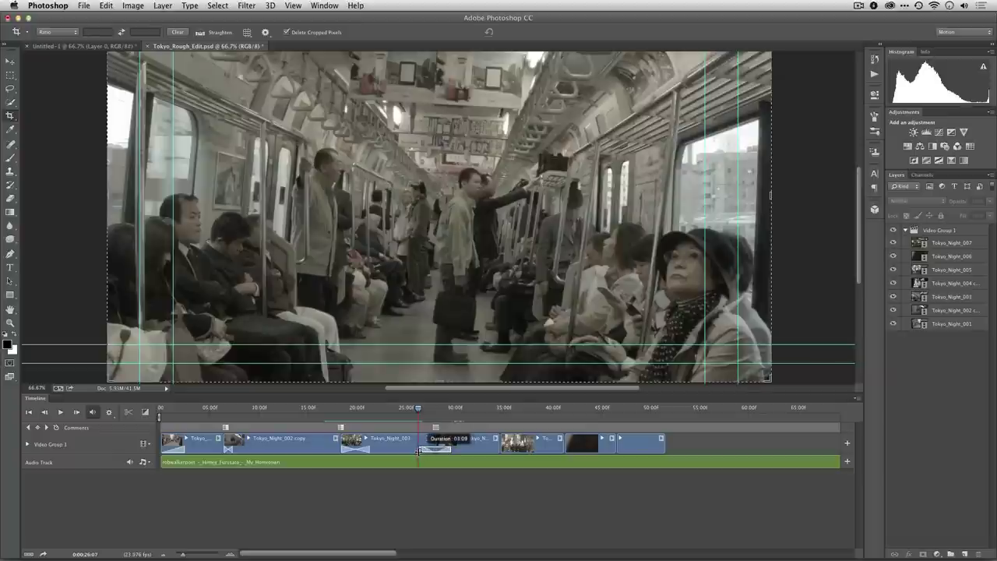
left_click_drag(419, 450, 419, 451)
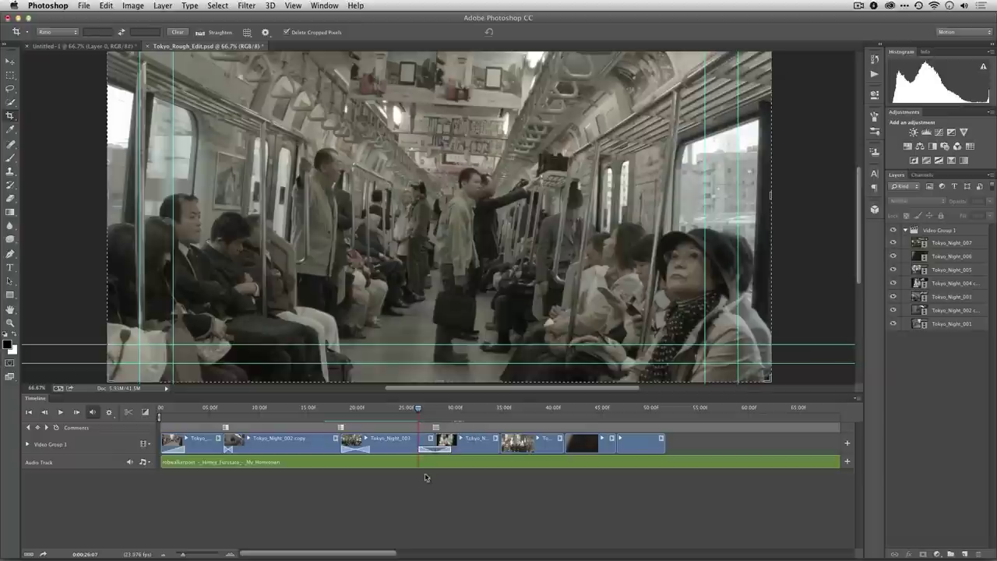
left_click(397, 411)
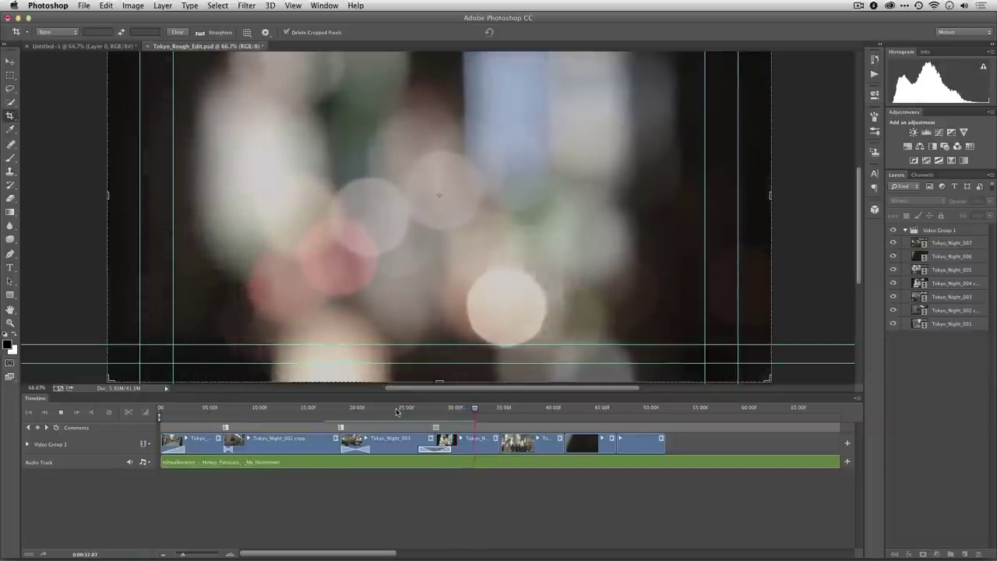
Apply a Cross Fade at the join into Tokyo_Night_005, adjust the edit point, and play it back.
key("space")
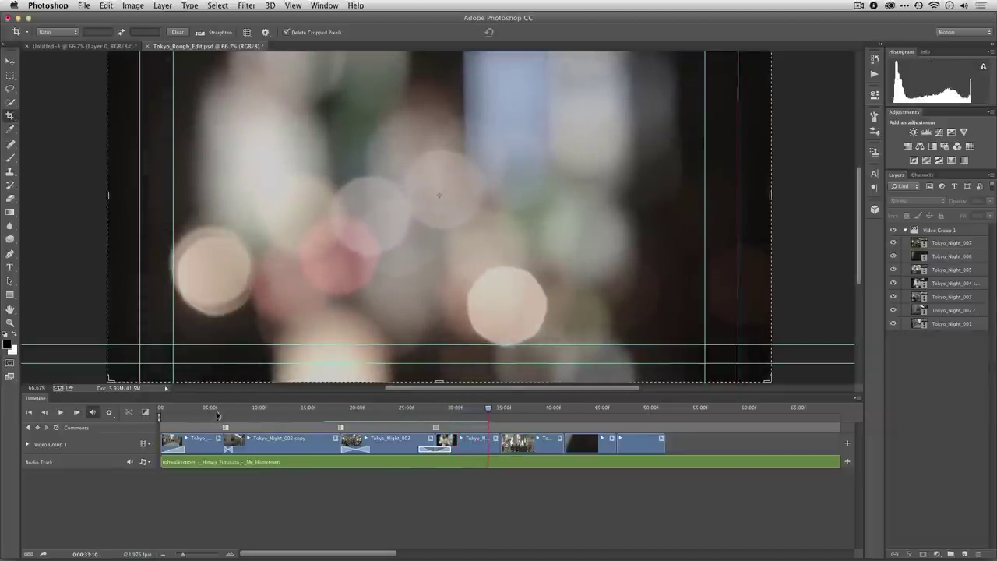
left_click(147, 411)
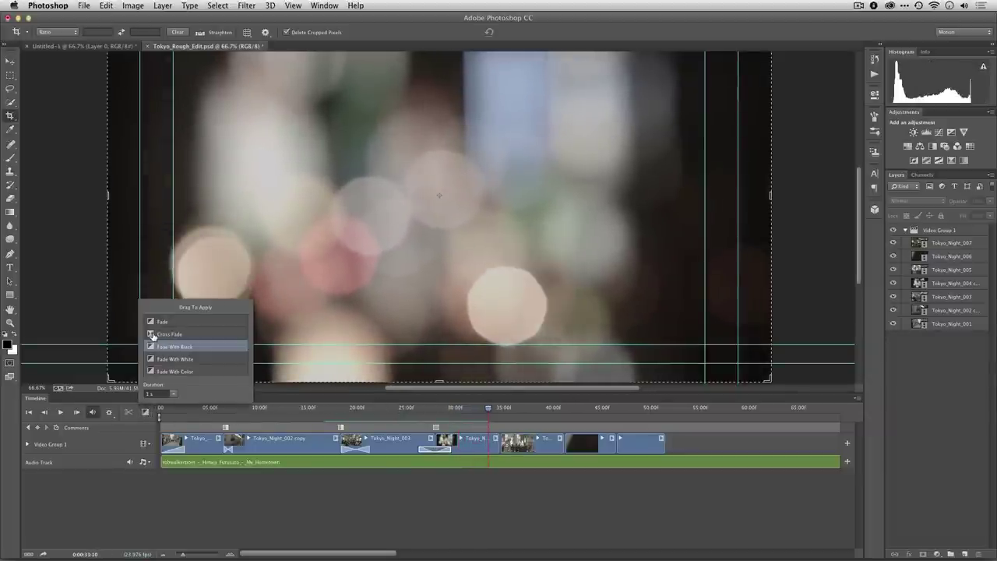
left_click_drag(153, 335, 492, 452)
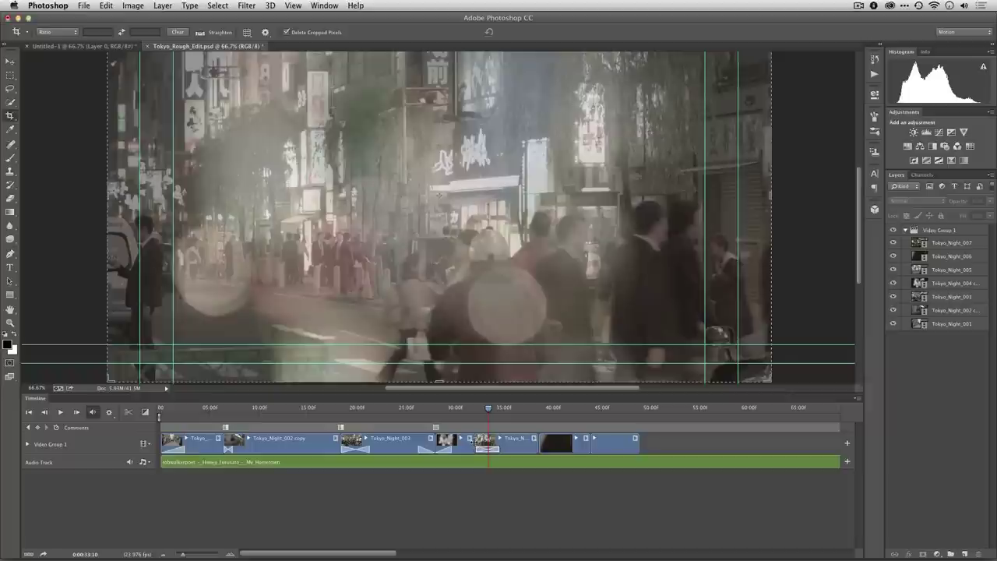
left_click_drag(475, 442, 484, 445)
left_click(473, 414)
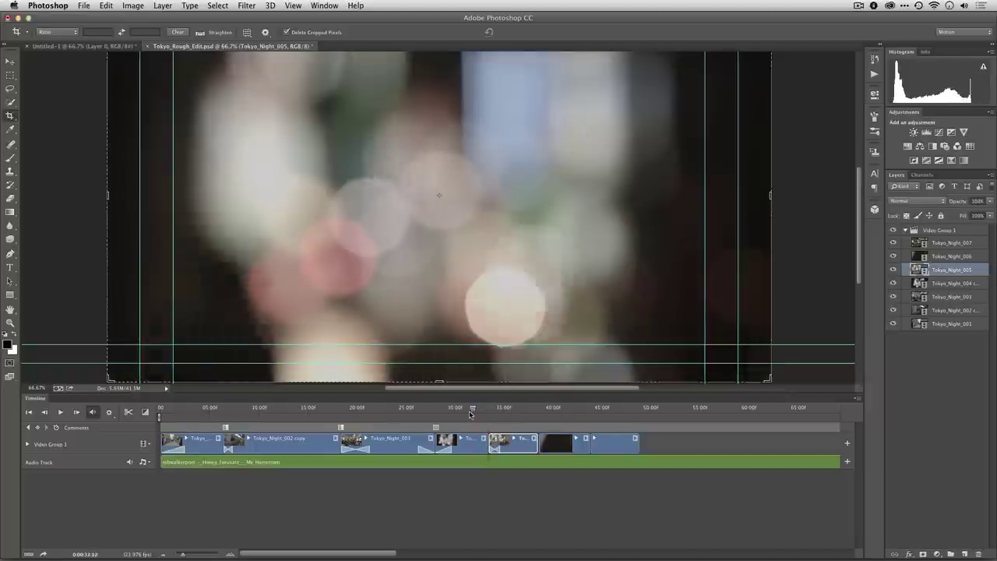
key("space")
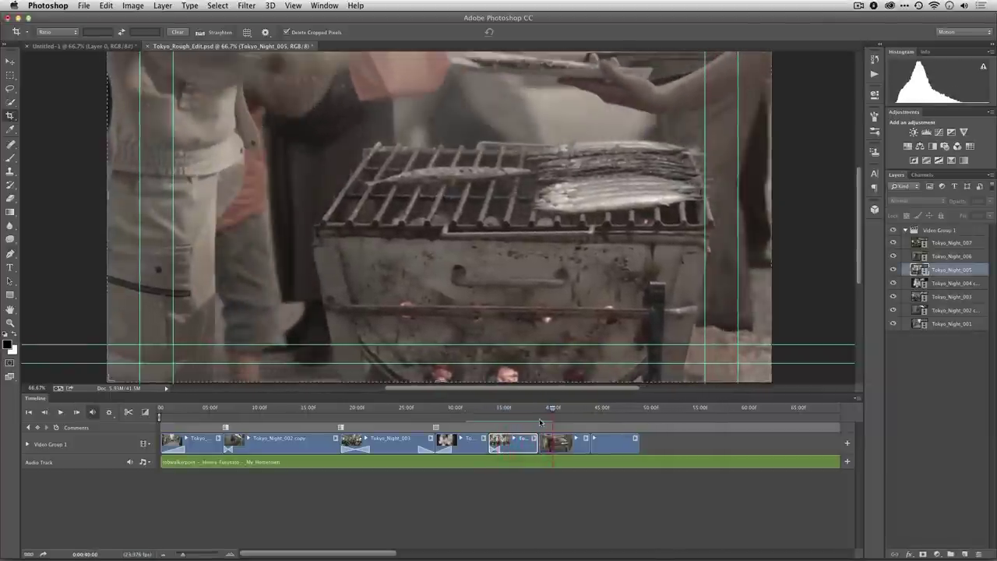
Split Tokyo_Night_006 at 43:09 and delete the leftover sliver, closing the gap.
left_click(536, 410)
key("space")
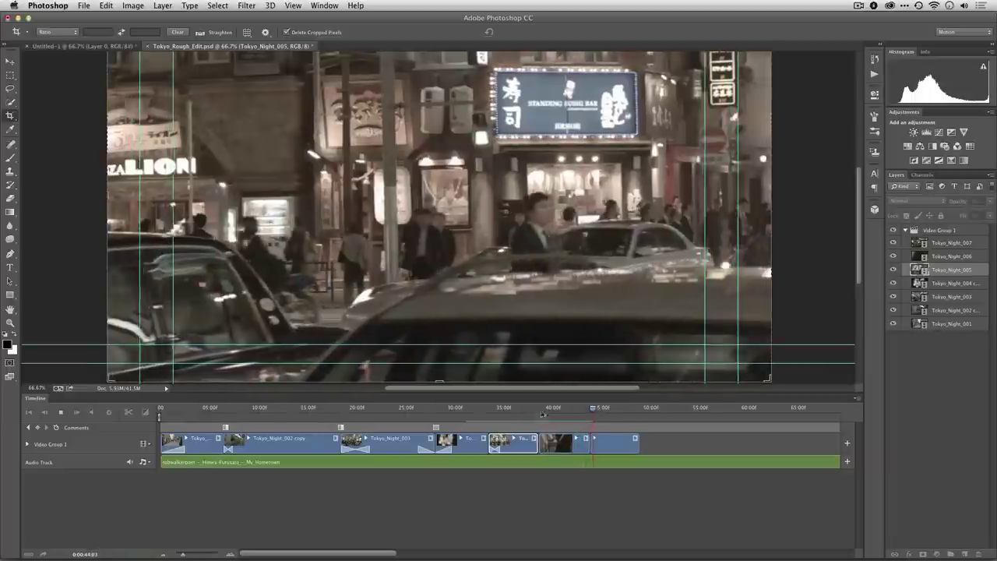
left_click(594, 409)
left_click_drag(594, 408, 585, 408)
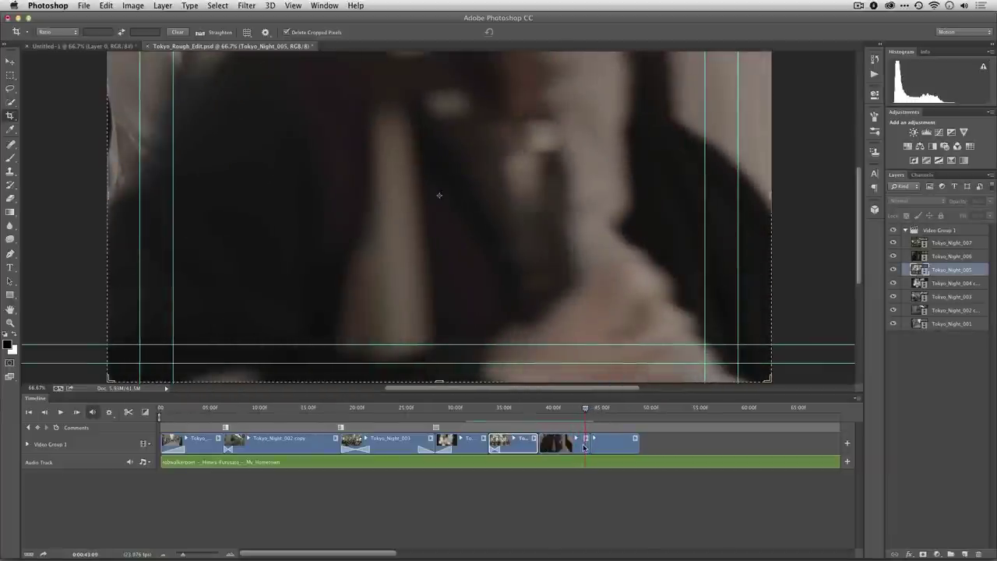
left_click(583, 446)
left_click(129, 412)
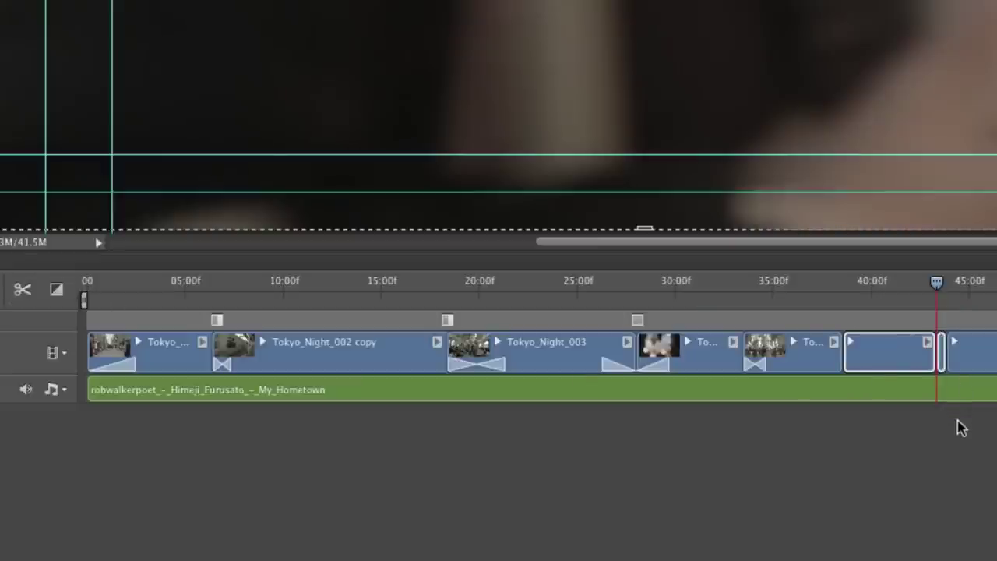
left_click(960, 428)
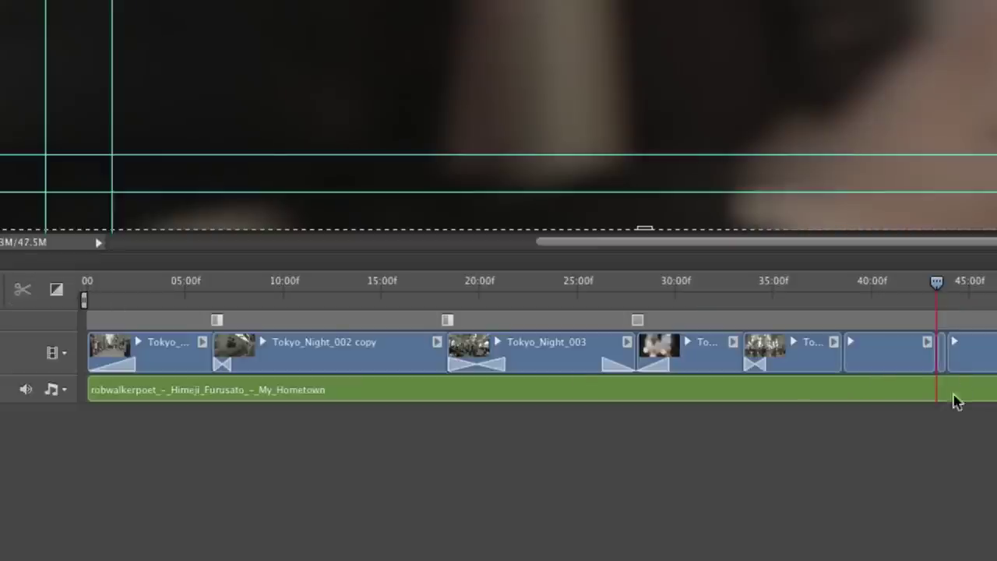
left_click(940, 355)
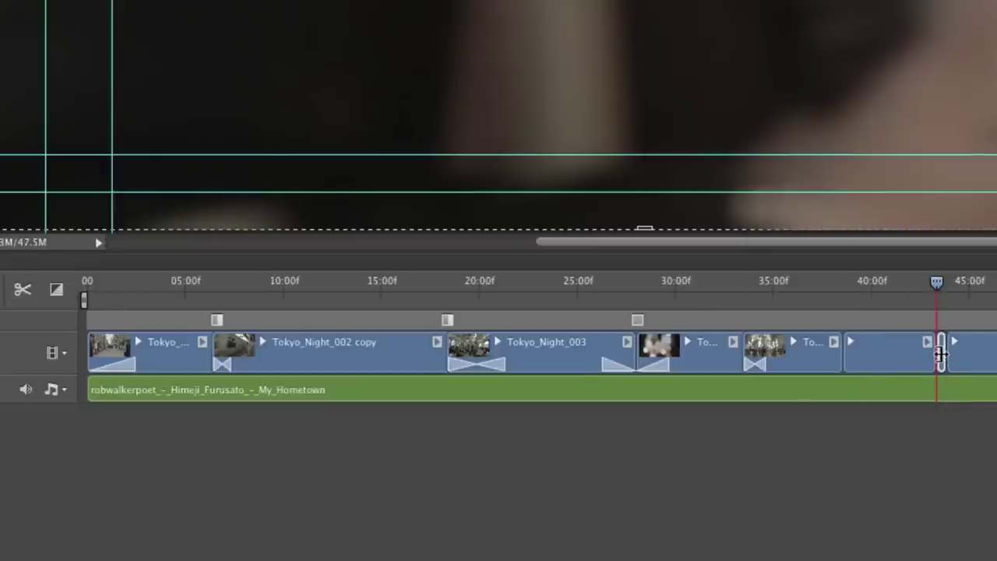
key("Delete")
Add a shortened Fade With Black after Tokyo_Night_006 and preview it from 37:20.
left_click_drag(935, 296, 820, 282)
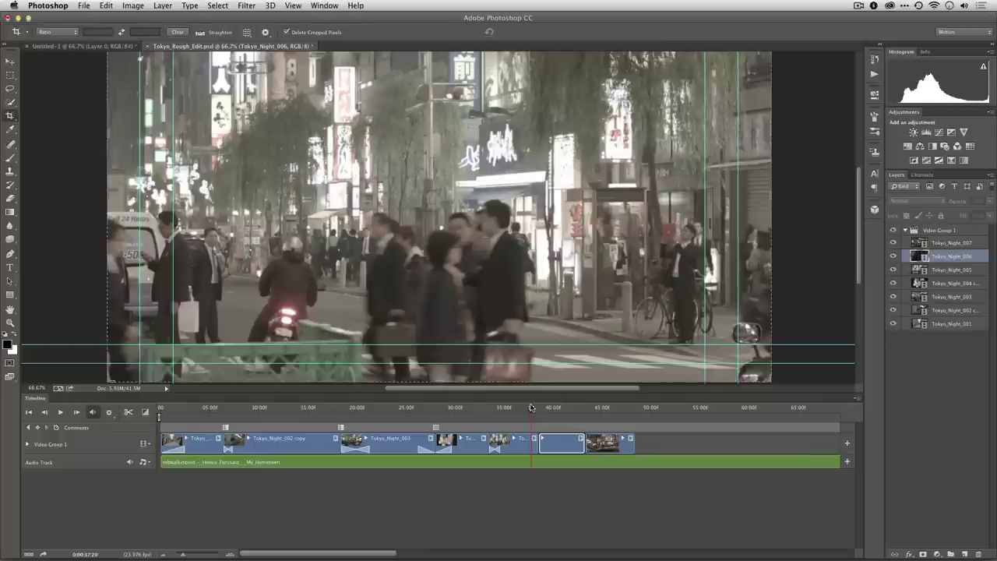
key("space")
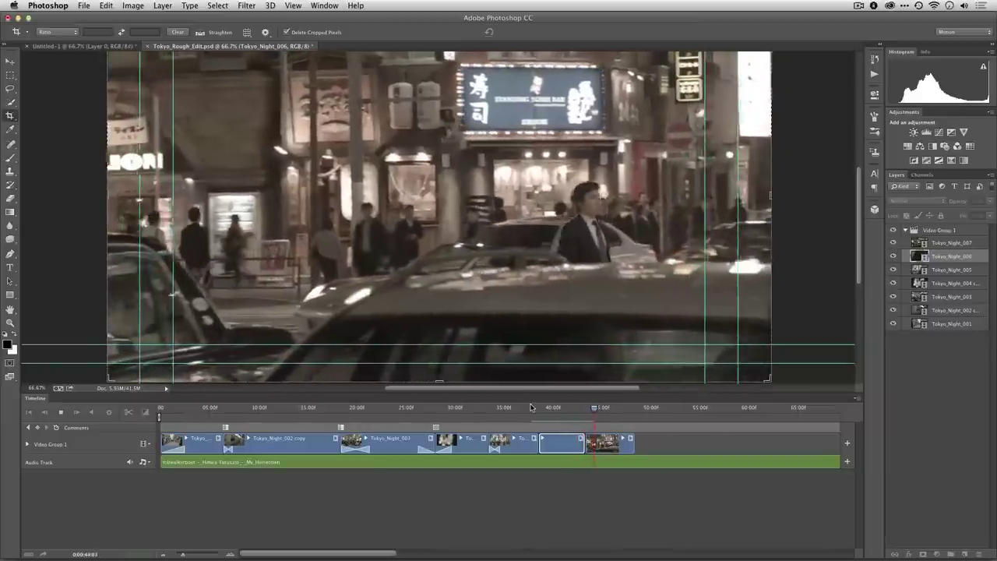
key("space")
left_click(145, 412)
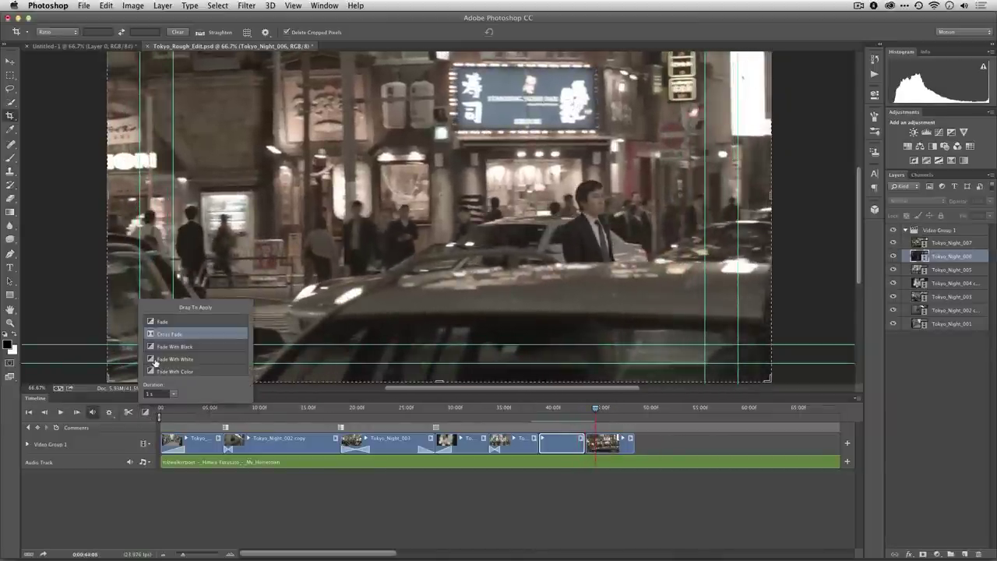
left_click_drag(152, 352, 496, 433)
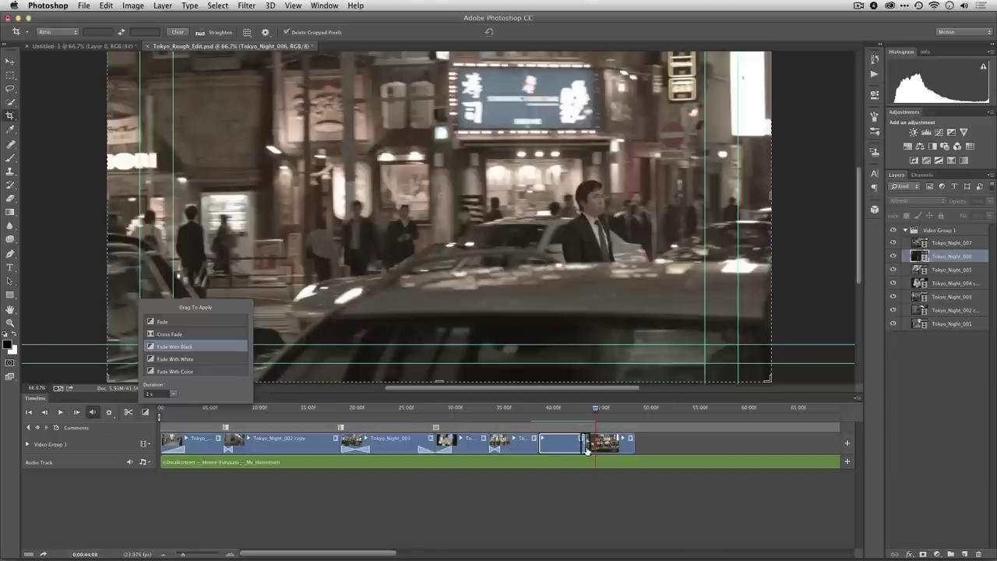
left_click_drag(587, 450, 582, 447)
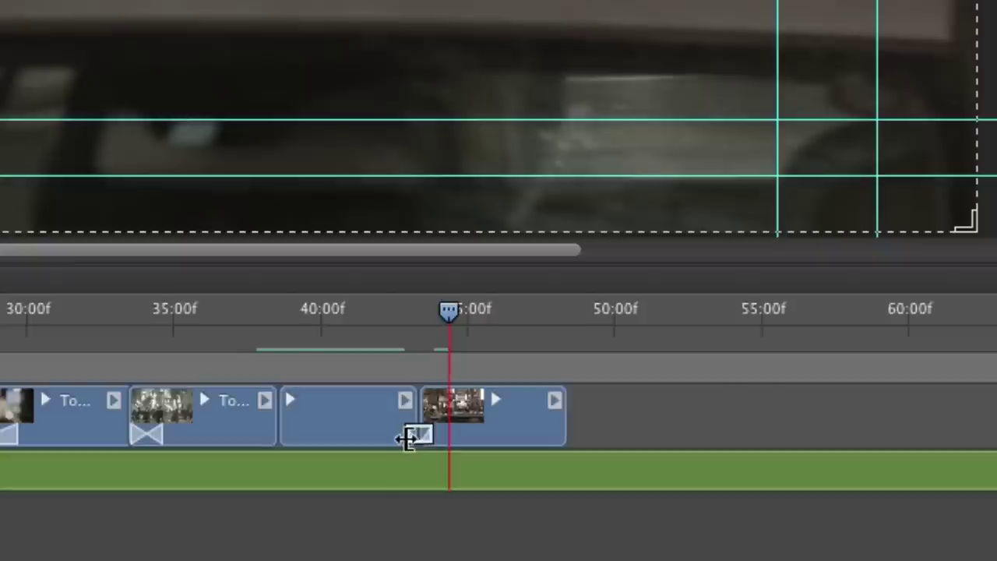
left_click_drag(409, 438, 418, 437)
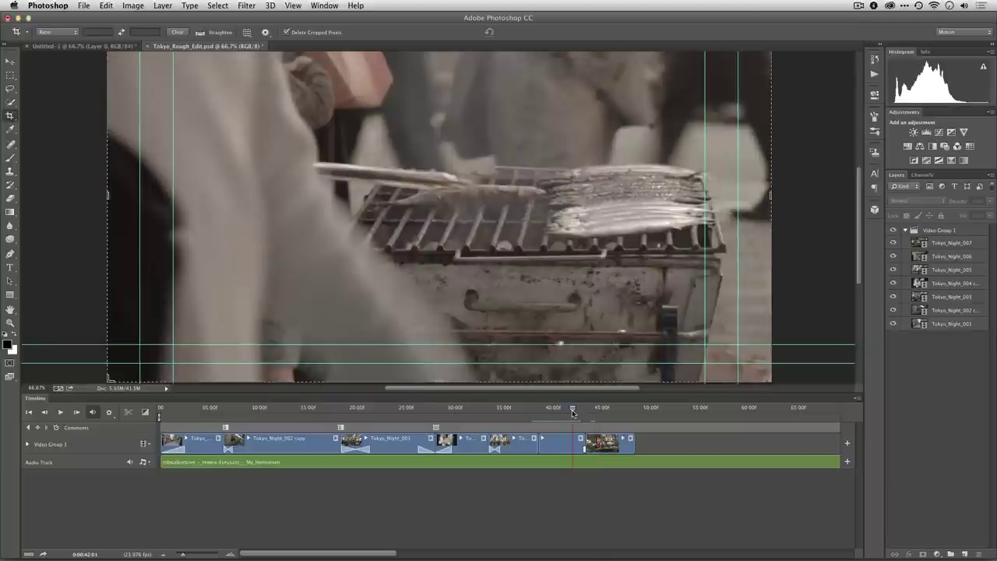
key("space")
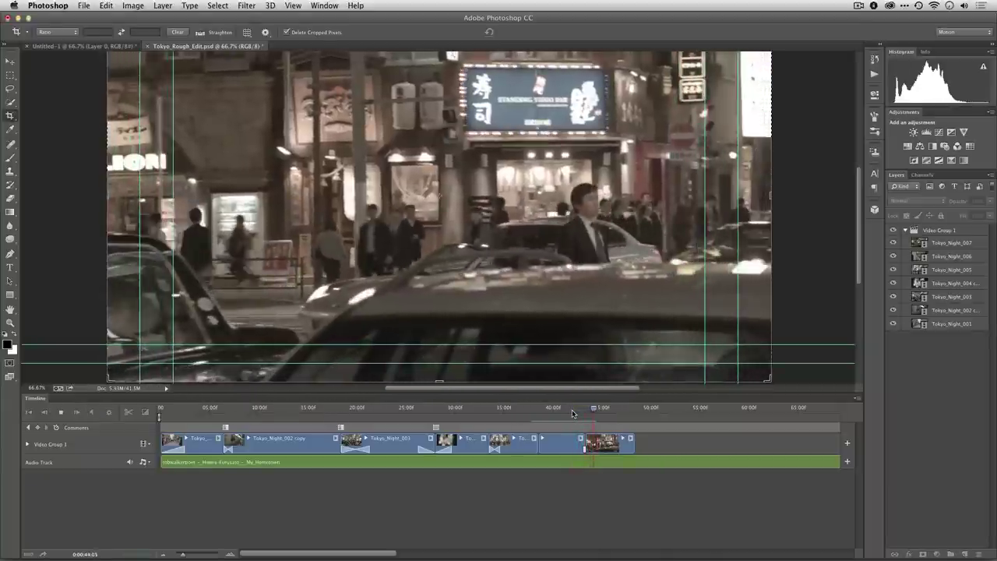
Add a Fade With Black before Tokyo_Night_006 and play it back.
left_click_drag(579, 413, 536, 415)
left_click(143, 413)
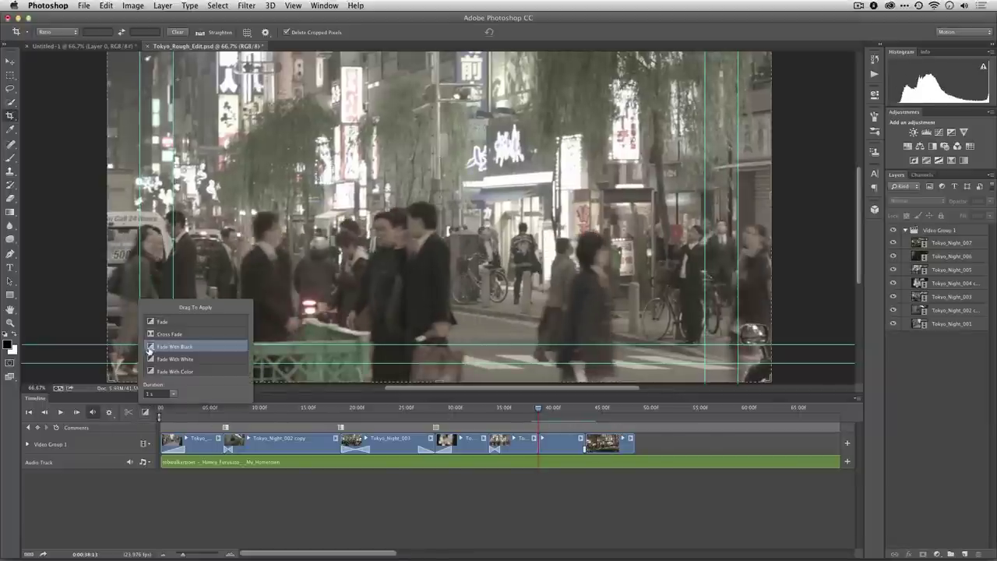
left_click_drag(538, 444, 538, 449)
left_click(538, 450)
key("space")
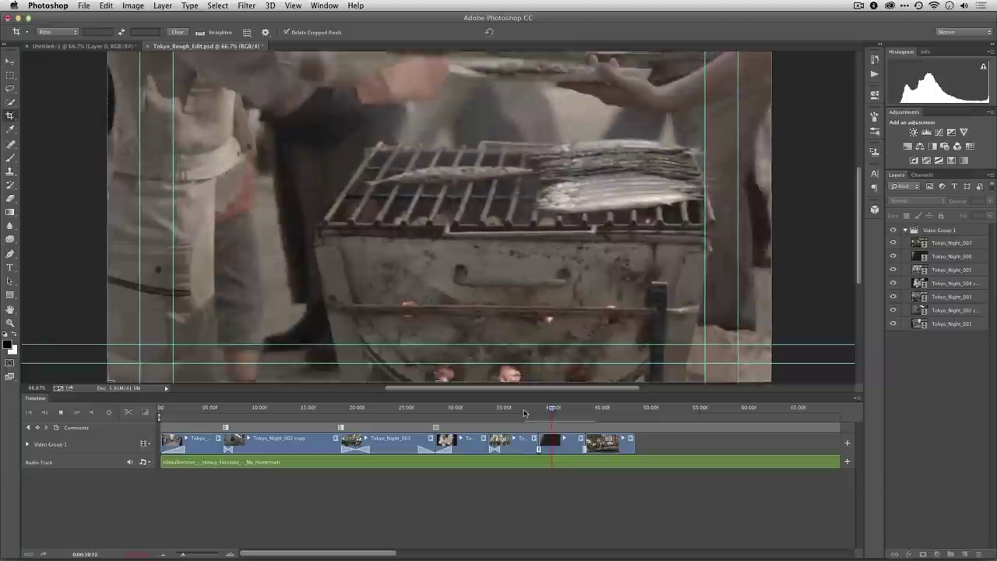
Extend Tokyo_Night_006's start to 37:18 so it runs 05:15, then rewind to about 37:00.
left_click(543, 441)
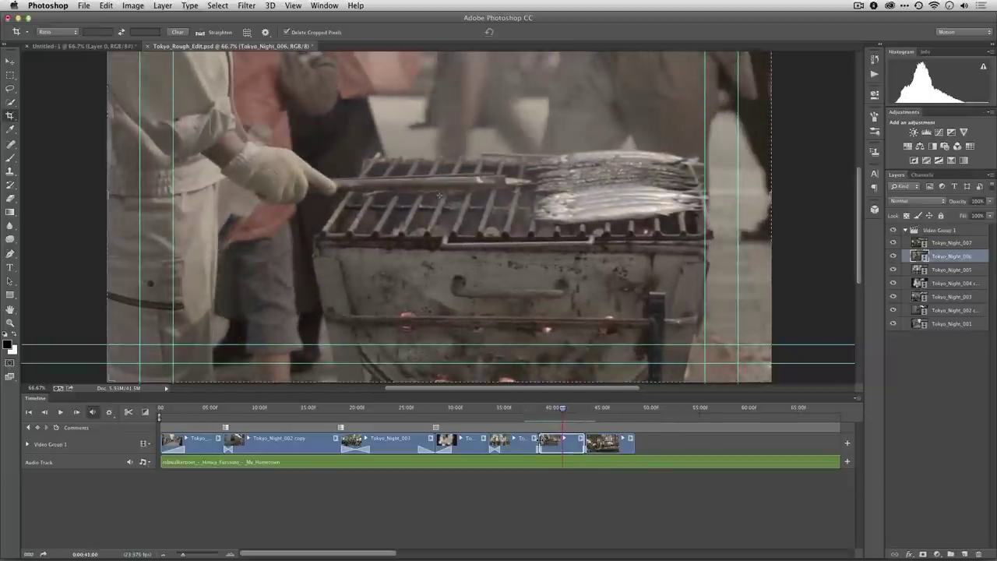
left_click_drag(539, 440, 530, 441)
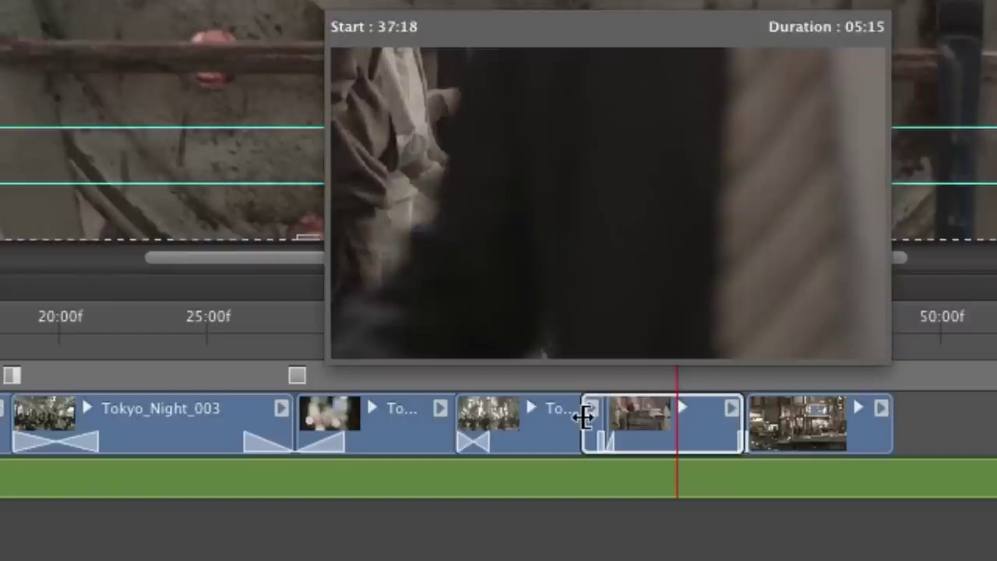
left_click_drag(584, 419, 577, 416)
left_click(563, 322)
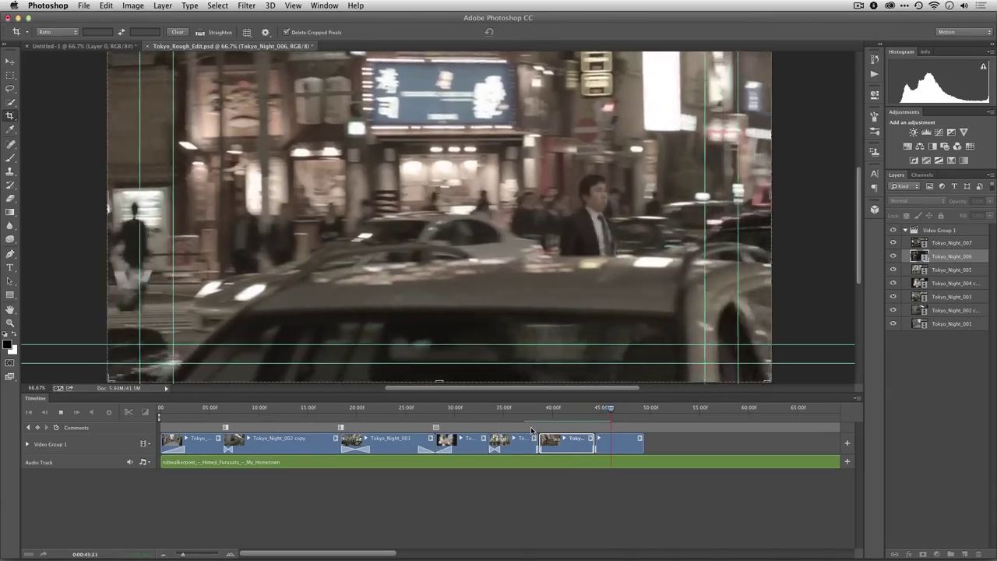
Add a Fade to the end of Tokyo_Night_007, extend the clip slightly, and preview the ending.
key("space")
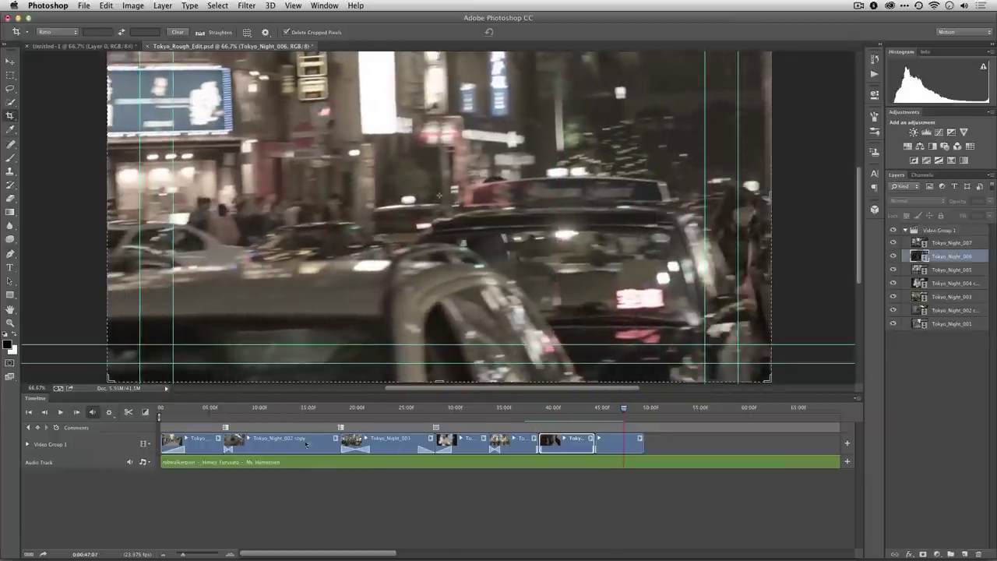
left_click(145, 413)
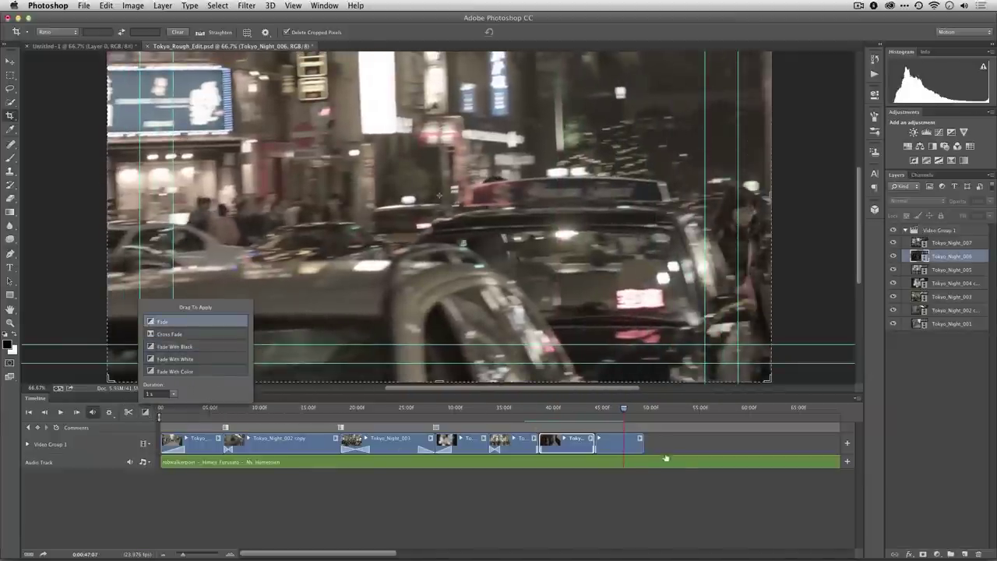
left_click_drag(641, 448, 642, 448)
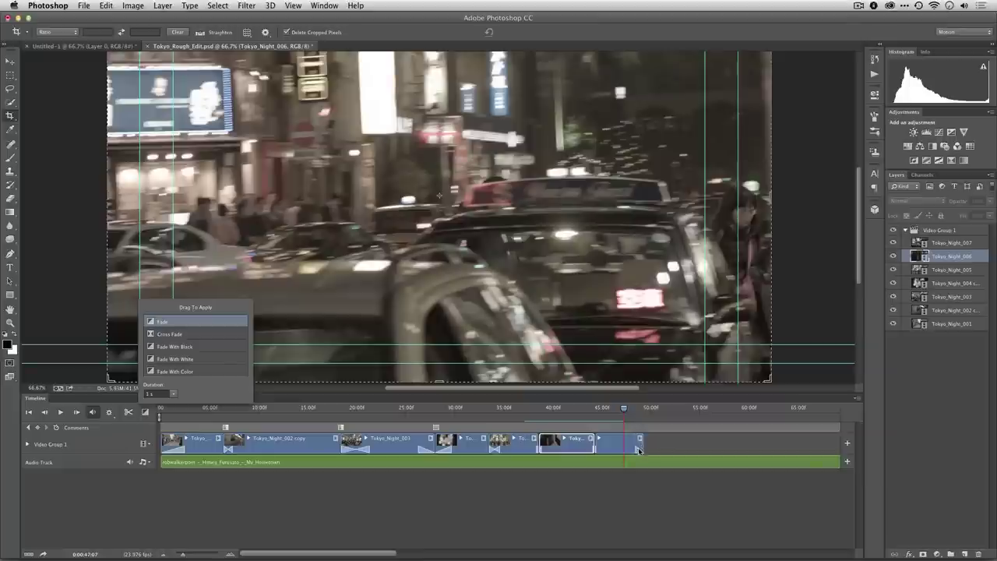
left_click(636, 449)
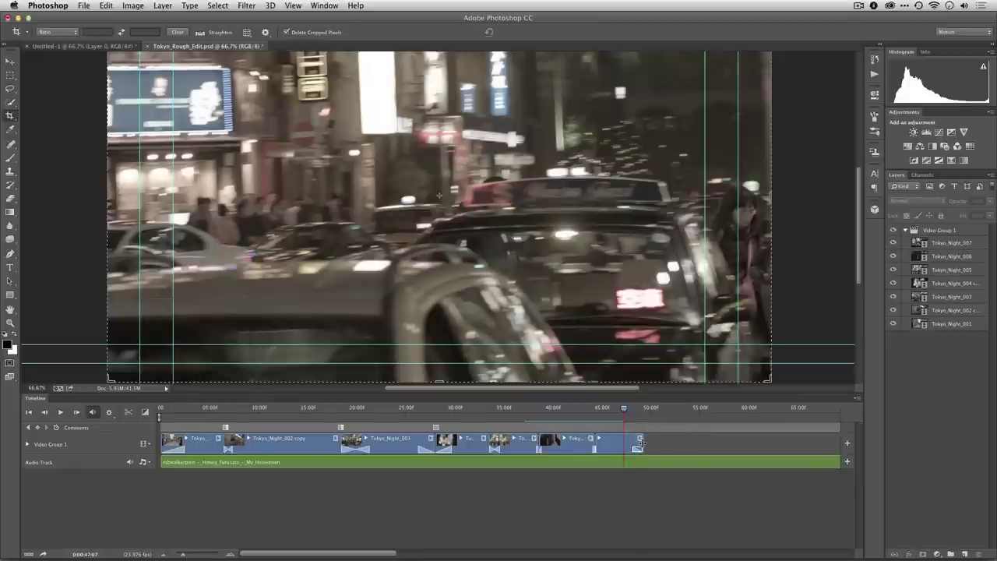
left_click_drag(635, 449, 635, 452)
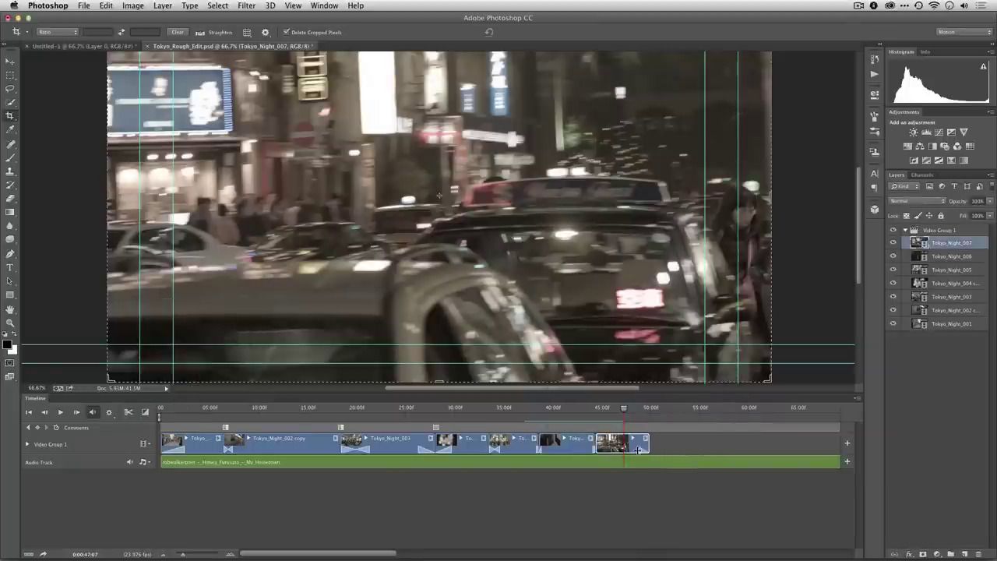
left_click(637, 451)
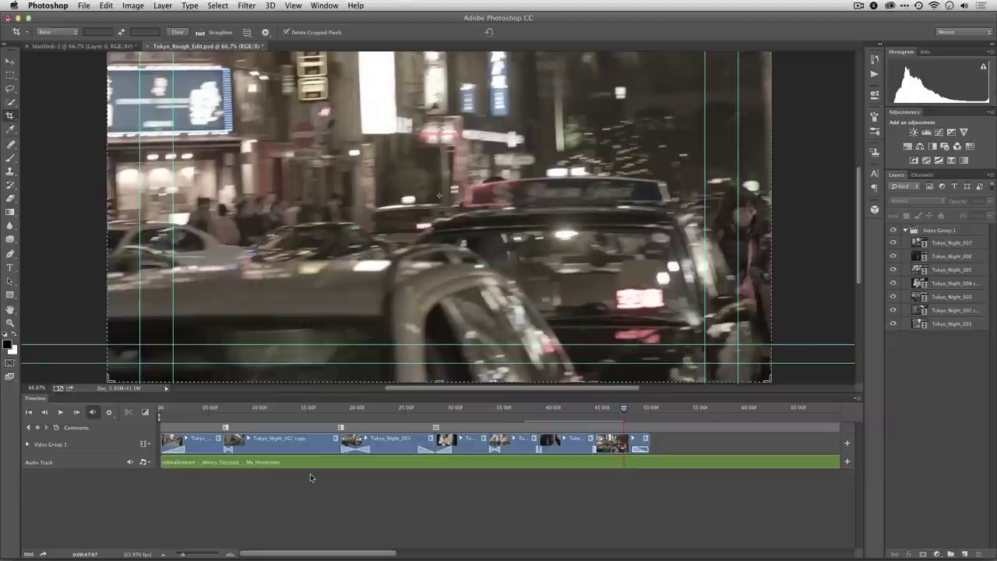
left_click_drag(623, 411, 651, 421)
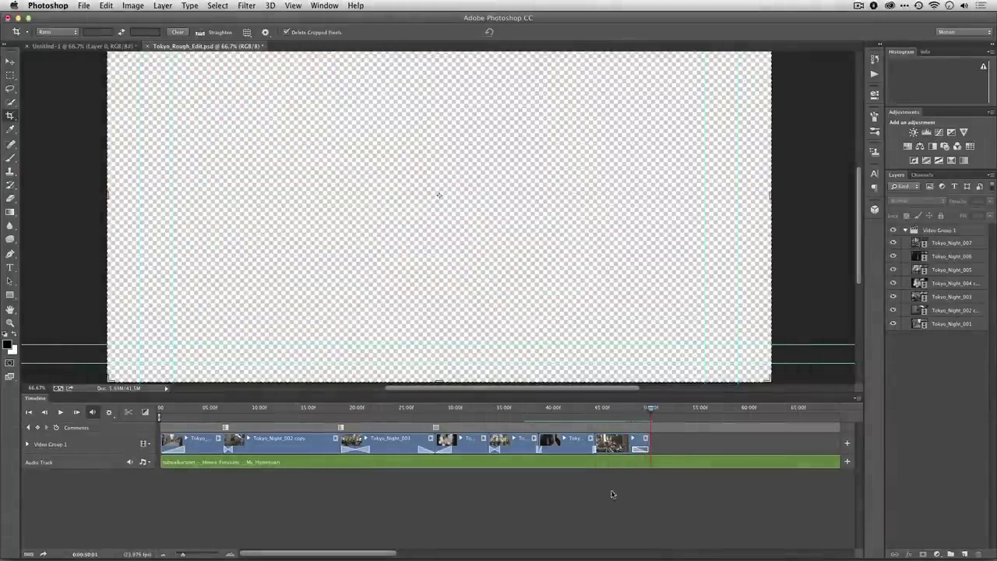
Split the music at the video's end and delete the overhanging piece.
left_click(660, 463)
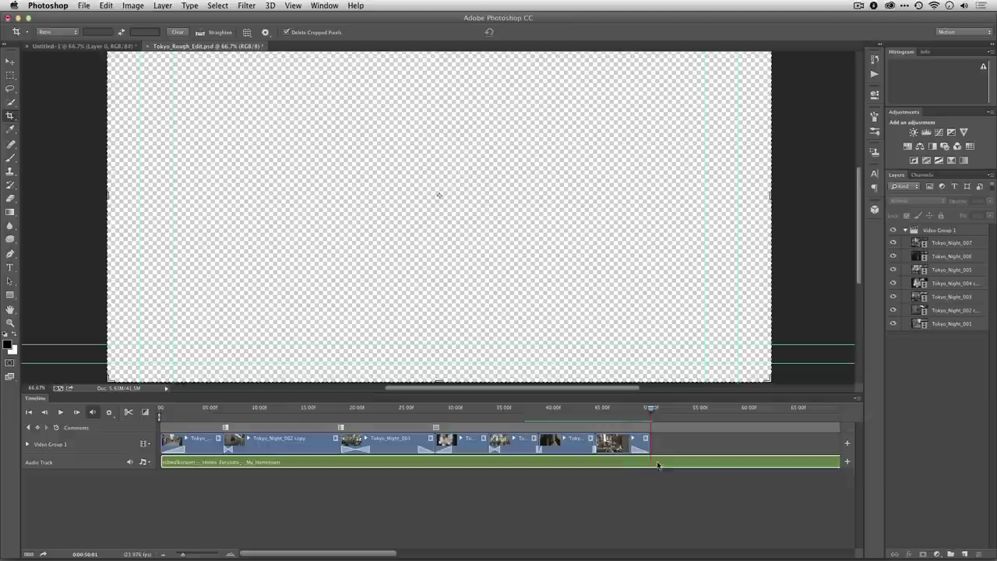
left_click(130, 413)
left_click(698, 466)
left_click(692, 468)
key("Delete")
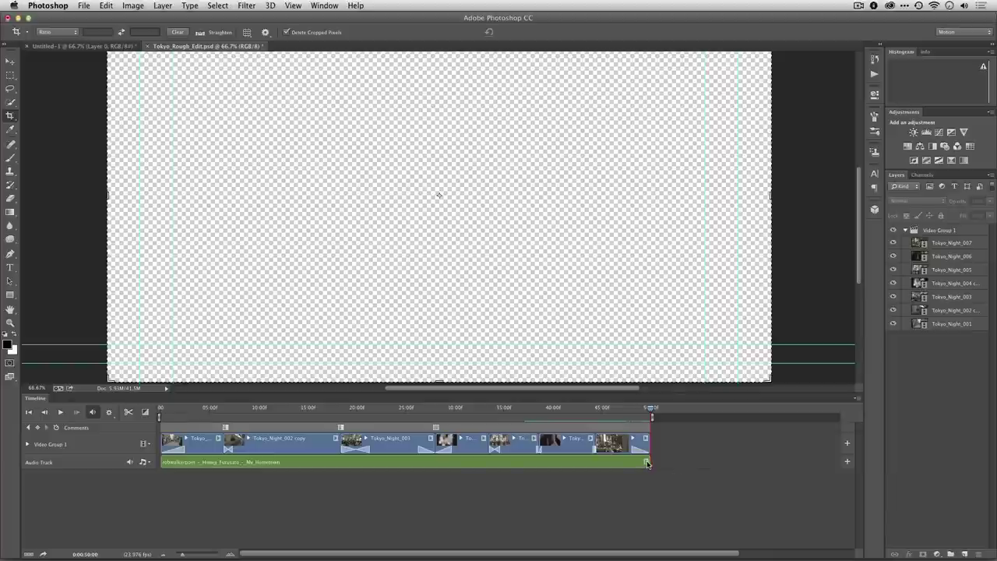
Give the music a 1 s fade-in and a 4 s fade-out.
left_click(143, 416)
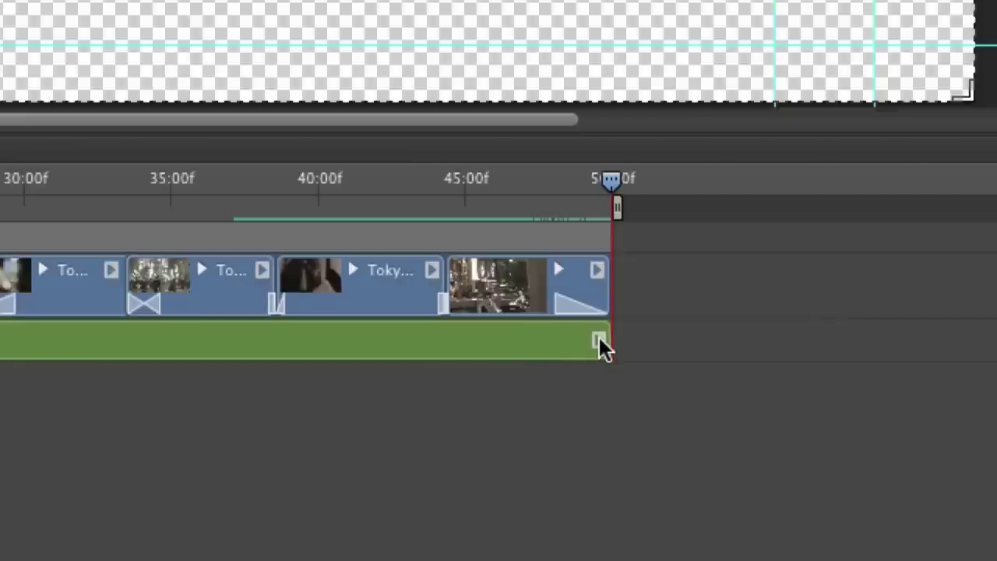
left_click(602, 346)
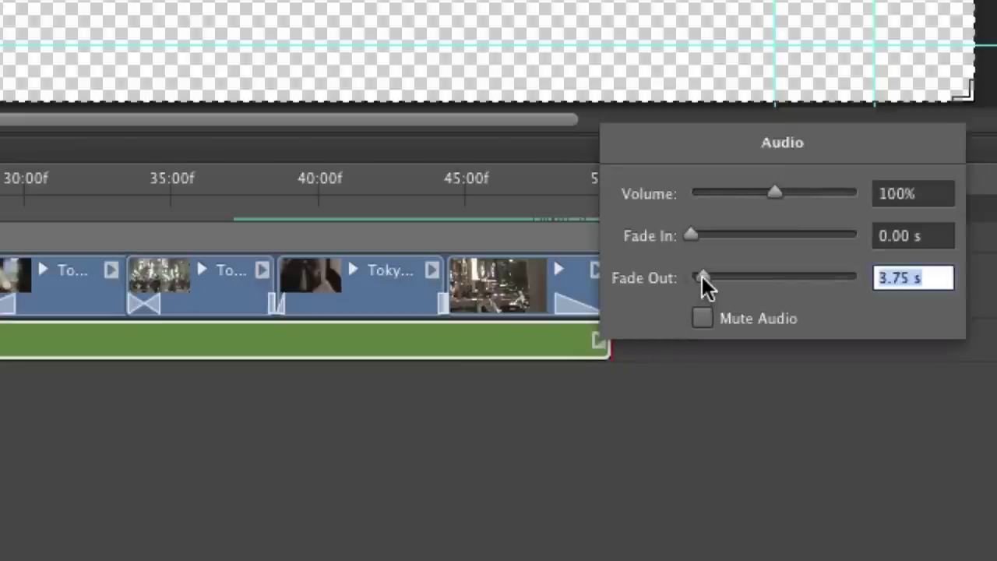
mouse_move(701, 278)
left_mouse_down()
mouse_move(713, 278)
mouse_move(703, 281)
left_mouse_up()
type("4")
key("Tab")
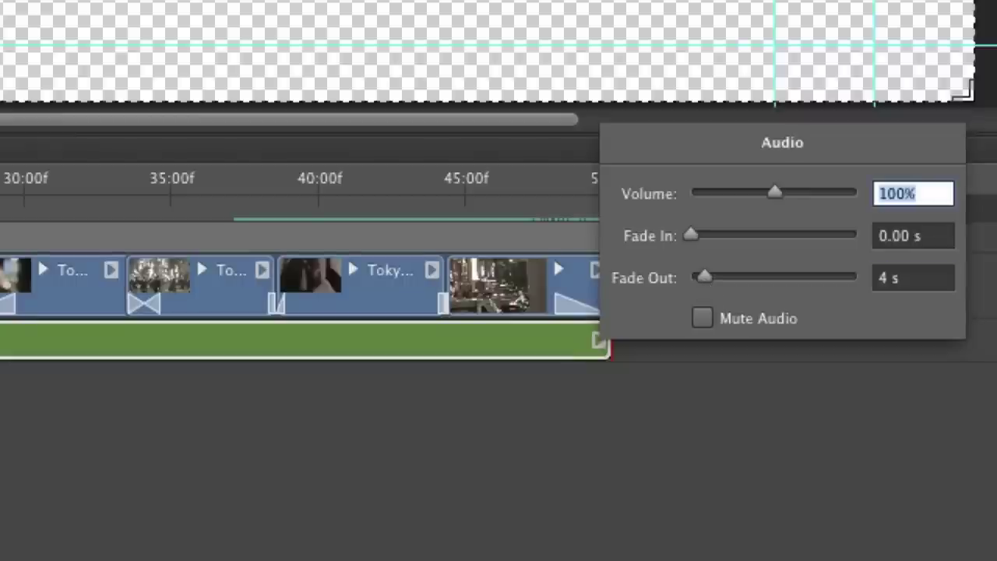
left_click(899, 236)
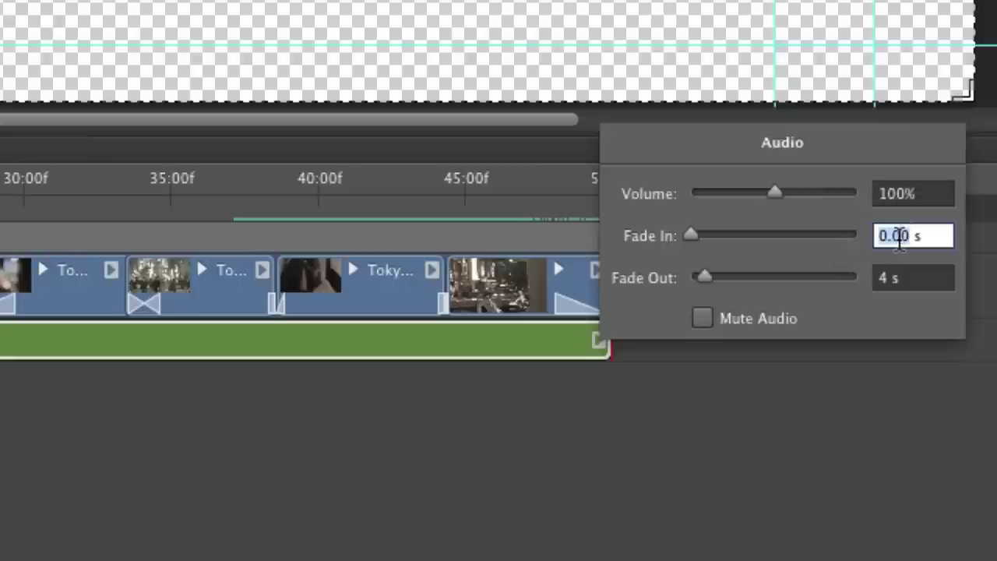
type("1")
key("Tab")
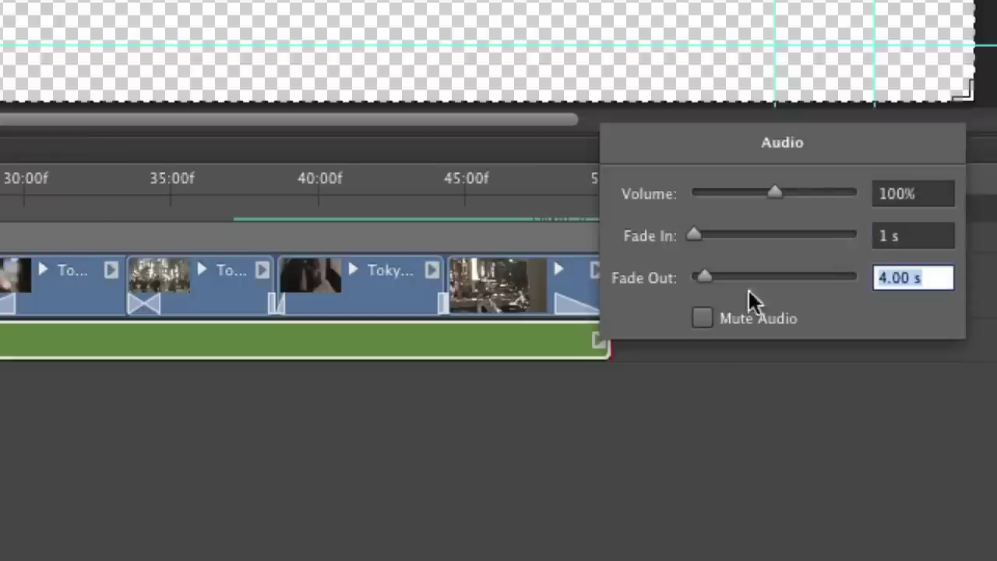
left_click(607, 196)
key("space")
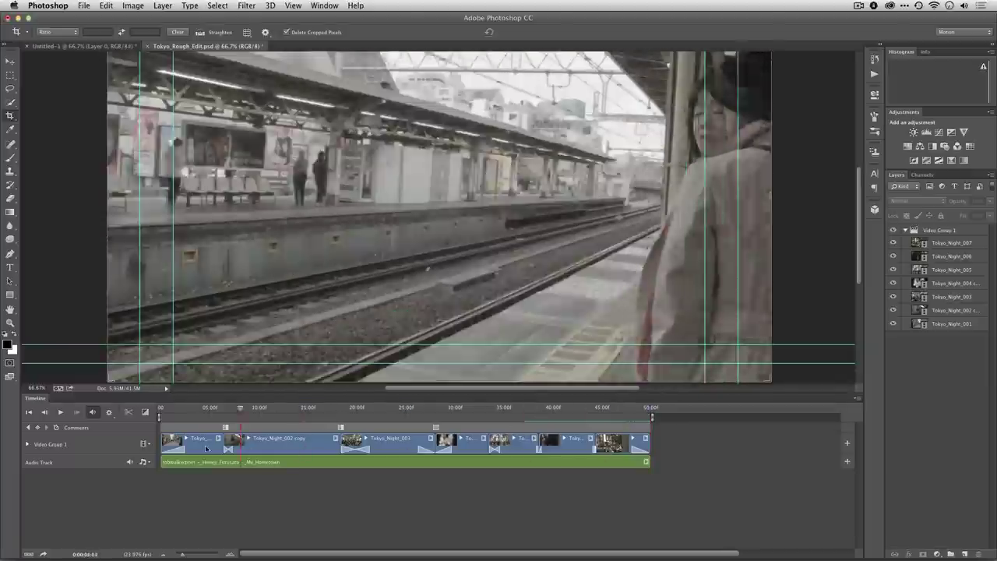
key("Home")
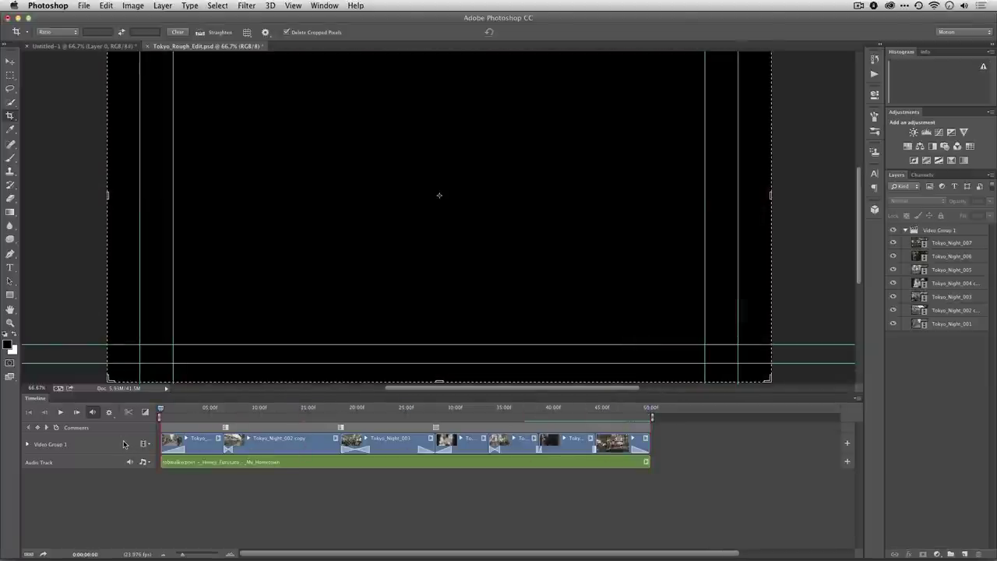
key("space")
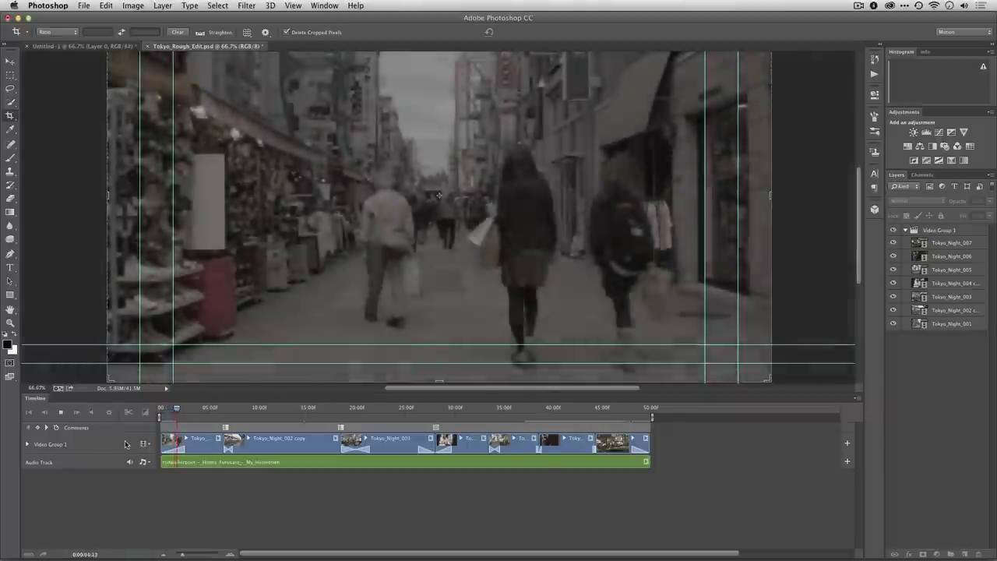
key("XF86AudioRaiseVolume")
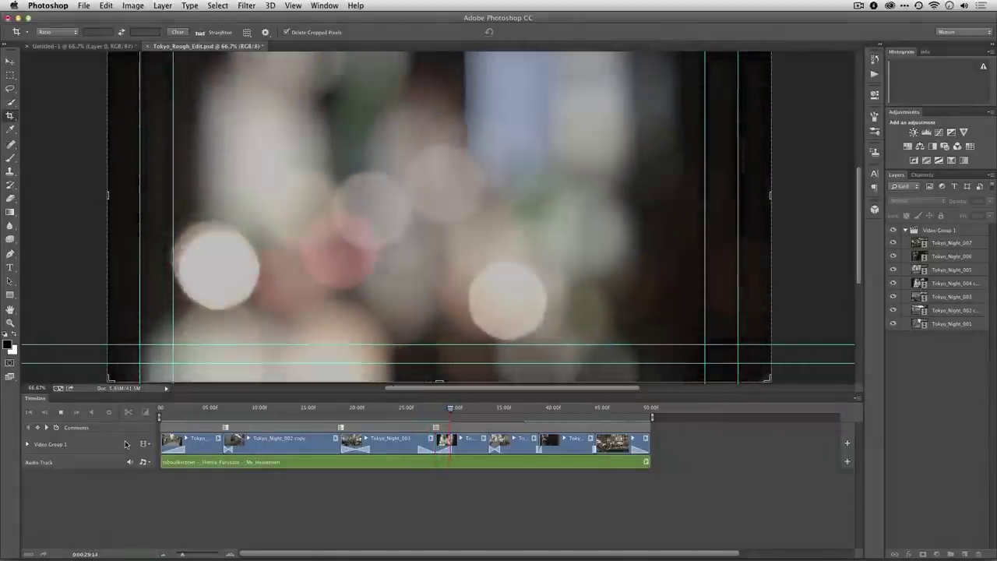
key("XF86AudioRaiseVolume")
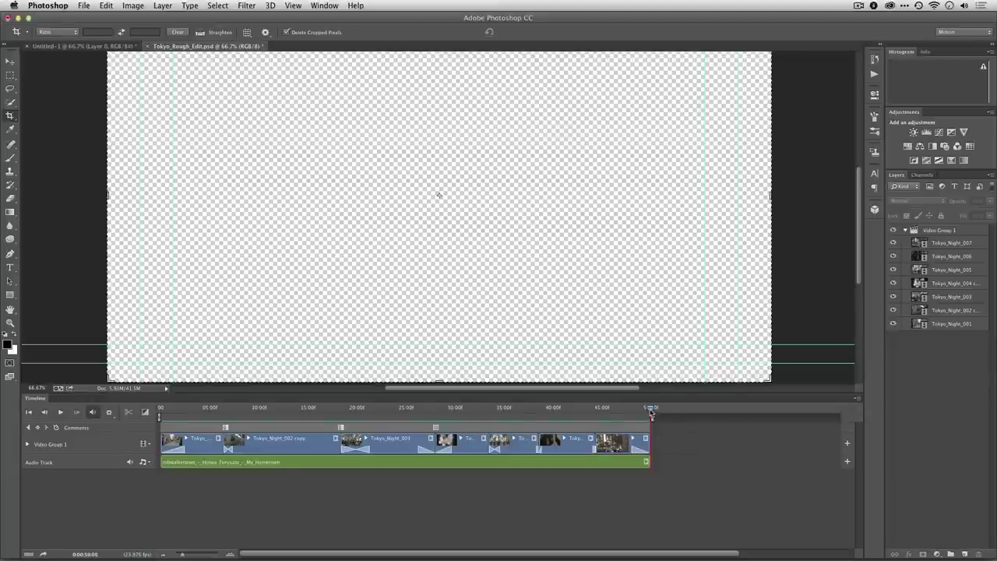
Apply a Fade With Black transition to the end of the last clip.
left_click_drag(651, 408, 637, 409)
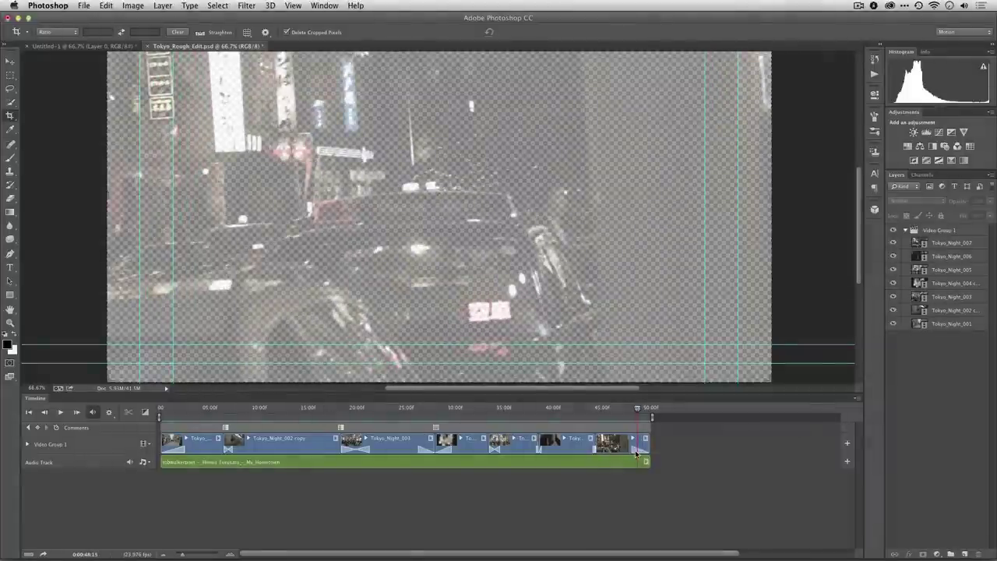
left_click(145, 411)
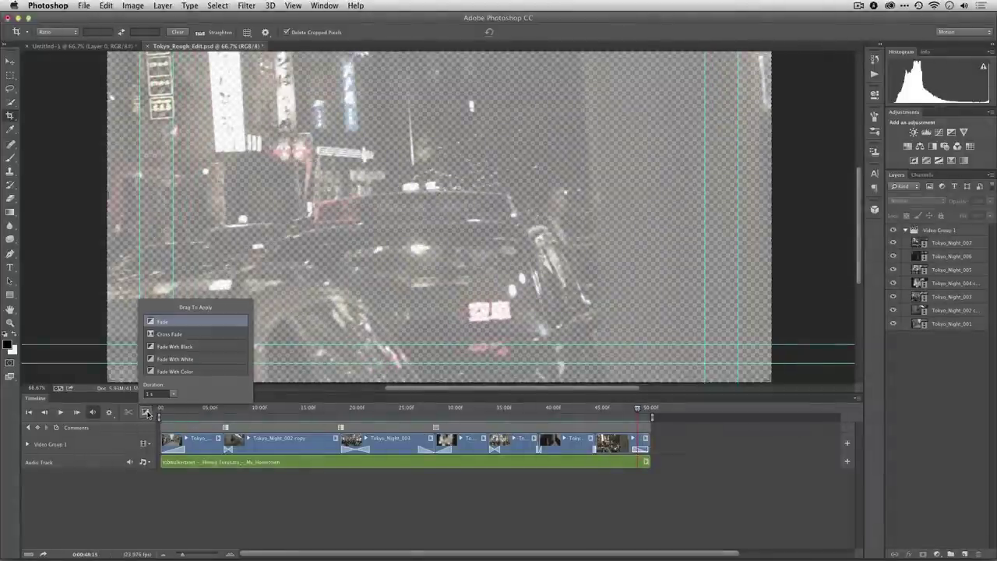
left_click(153, 347)
left_click_drag(220, 365, 640, 450)
Play and scrub the ending to confirm it now fades to black.
key("space")
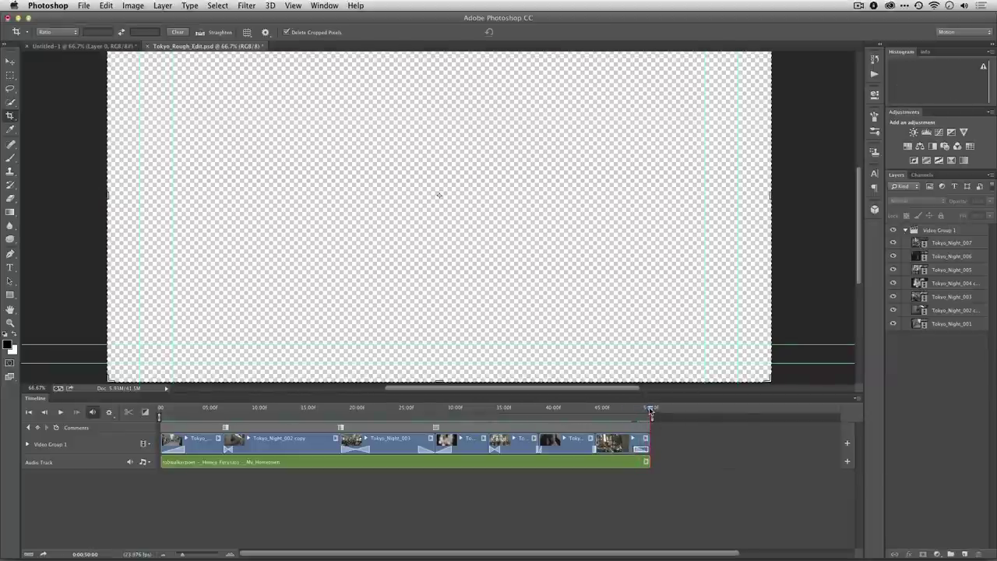
left_click(649, 408)
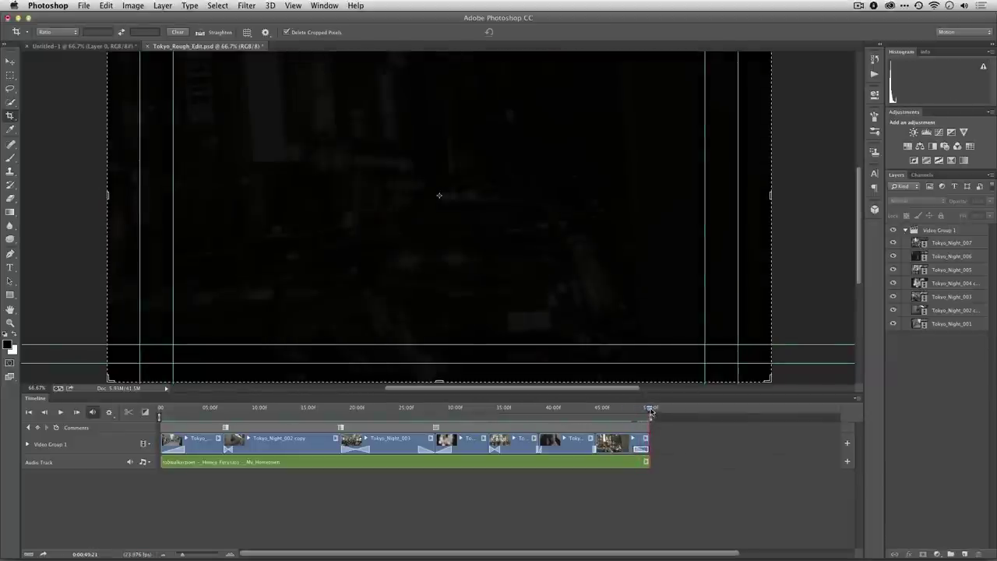
left_click_drag(650, 411, 151, 403)
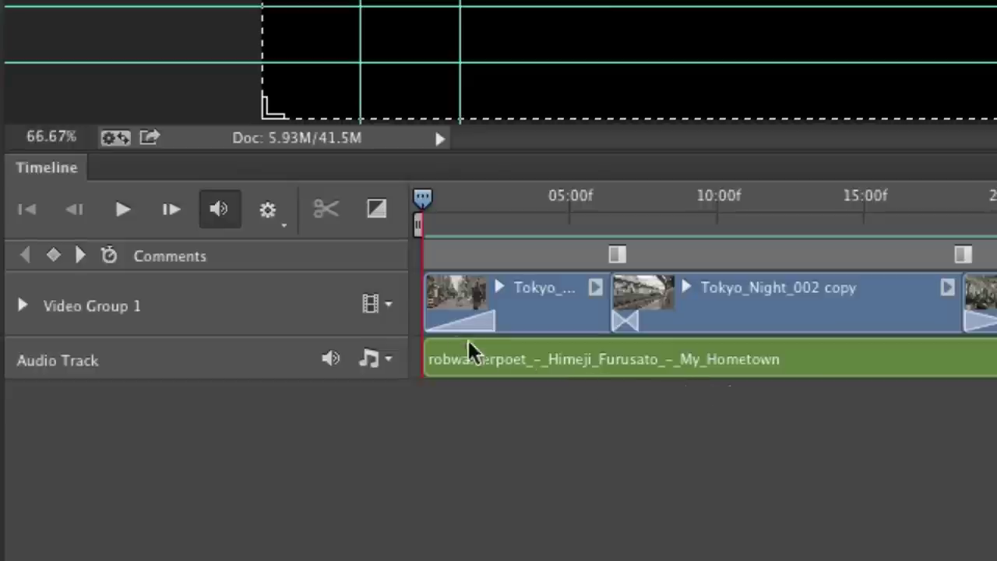
Add a Video Group 2 track above Video Group 1 and move the playhead to about 3 s.
left_click(388, 305)
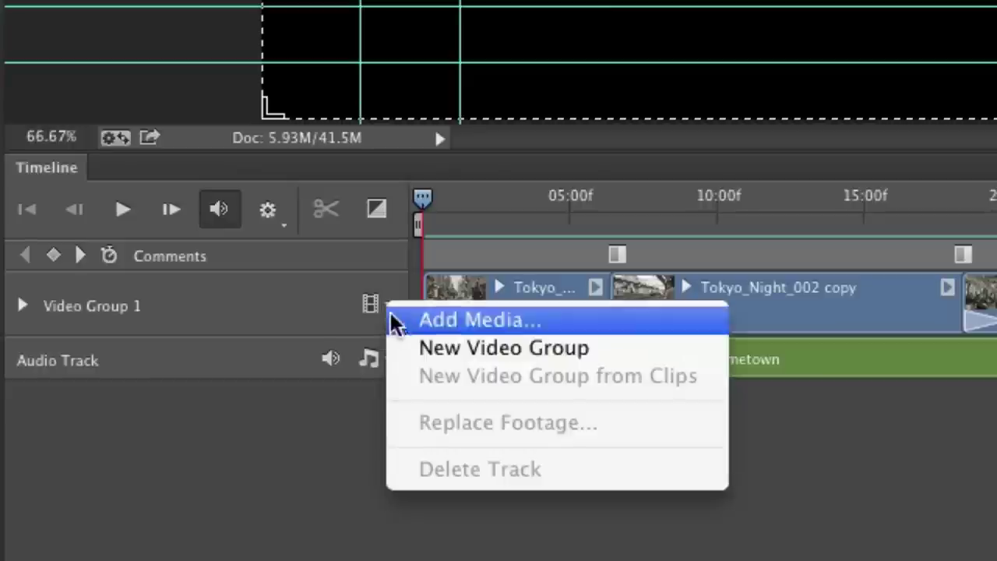
left_click(410, 360)
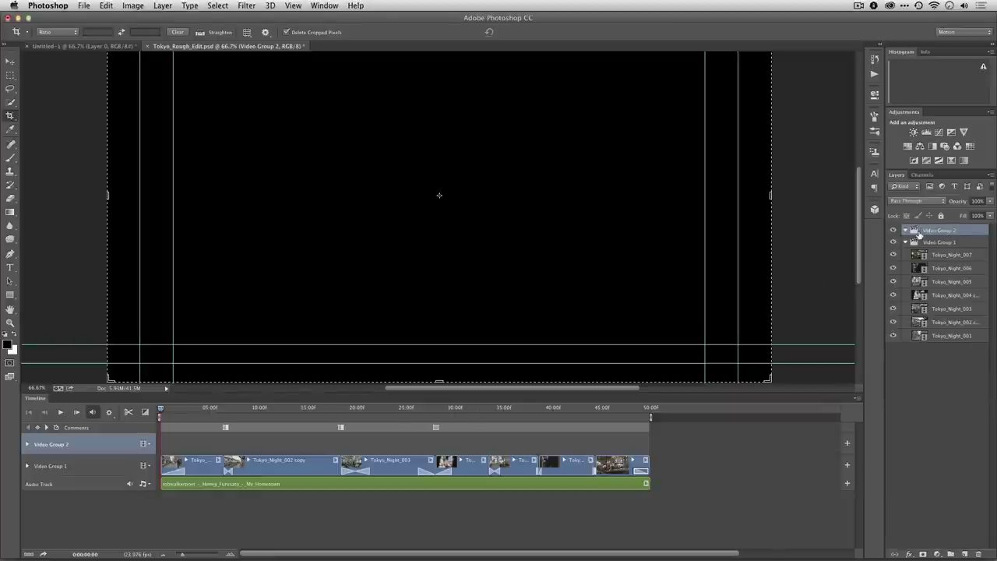
left_click_drag(161, 410, 190, 410)
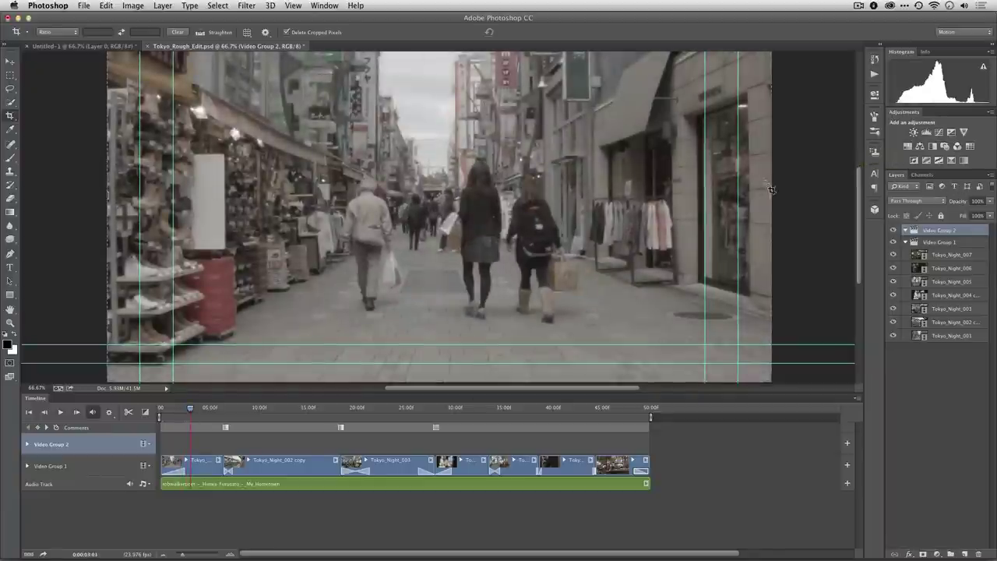
Draw a paragraph text box and add a 'by Rich Harrington' line under Tokyo Streets.
key("t")
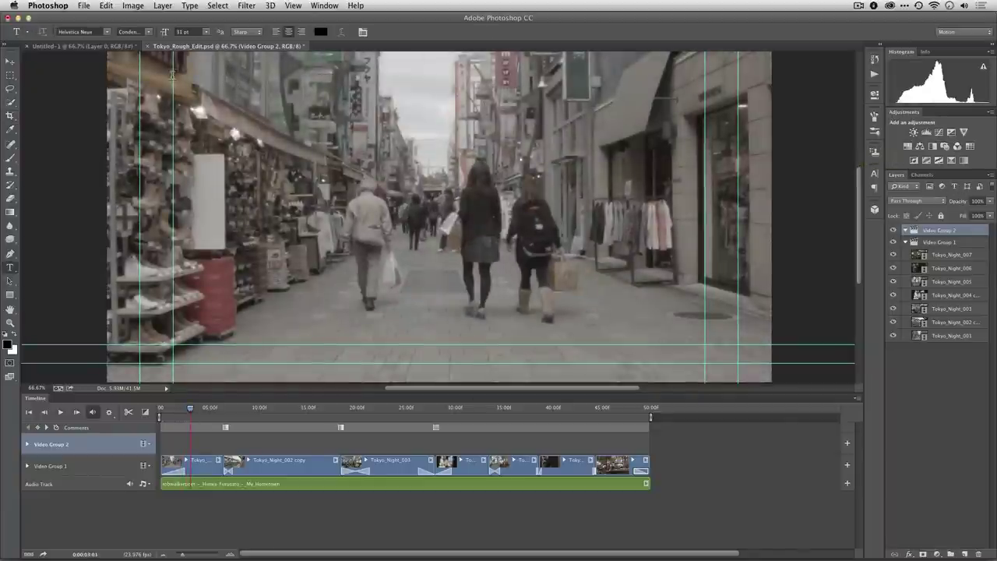
left_click_drag(175, 75, 703, 344)
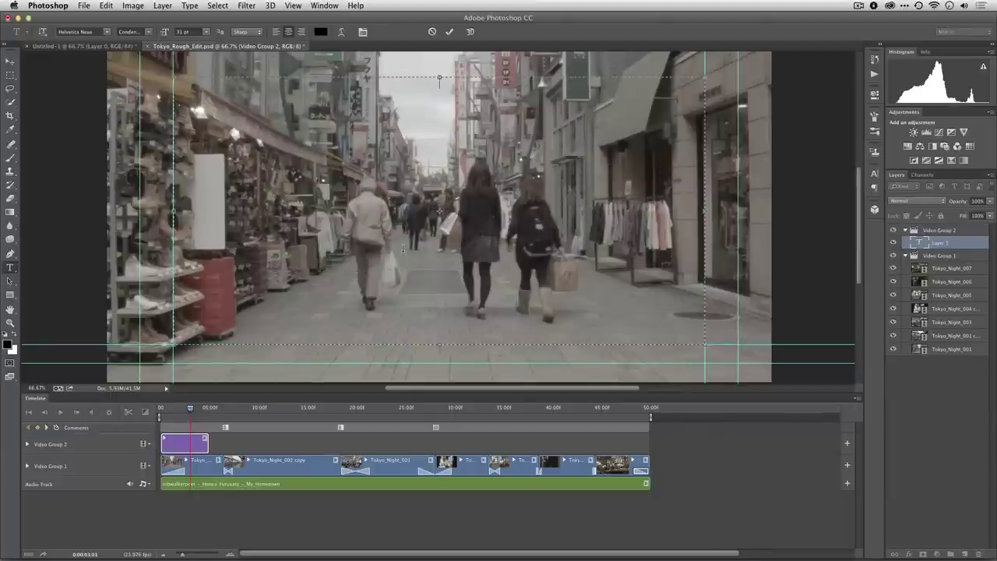
type("Tokyo Streets")
type("by Rich")
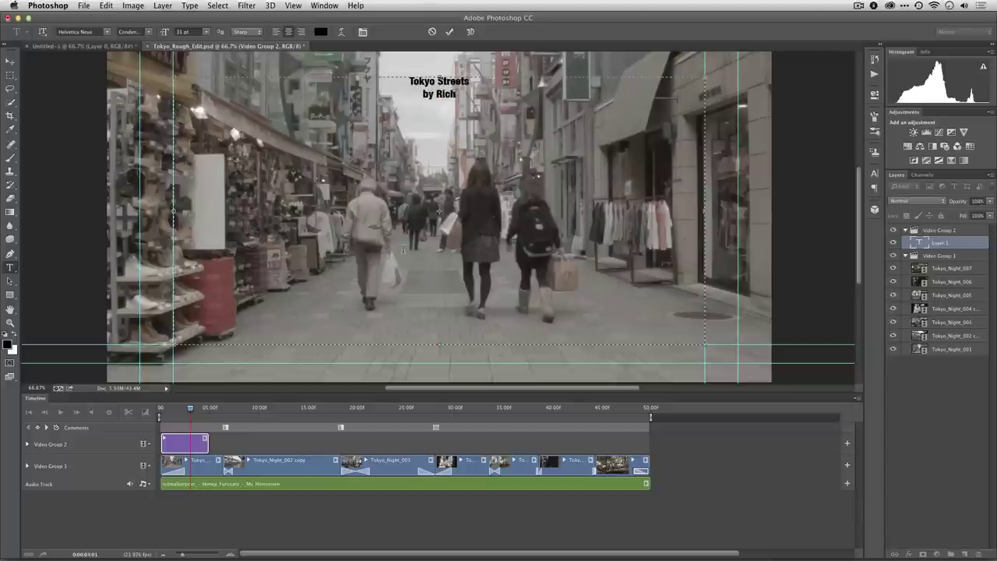
type(" Harrington")
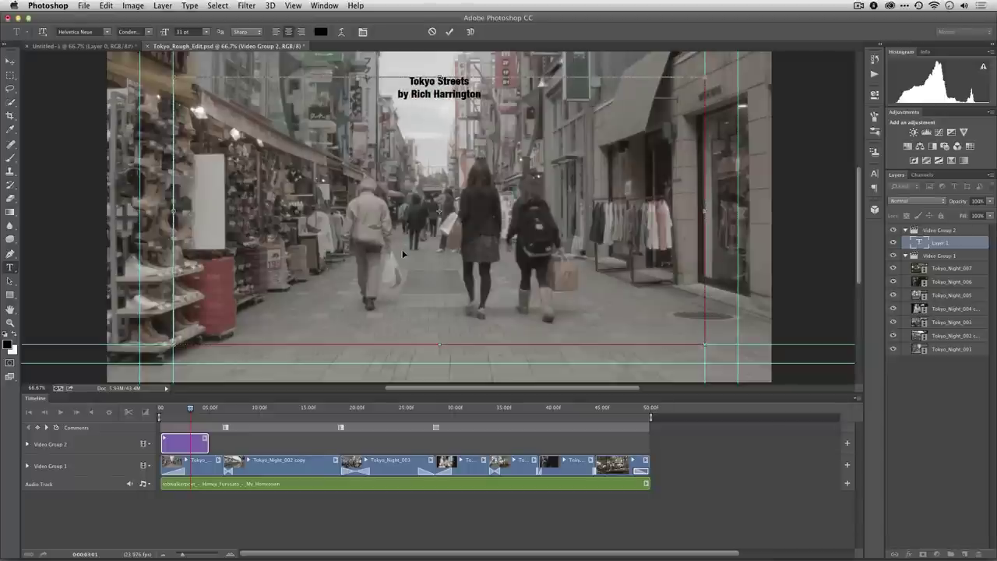
Enlarge the title, shrink and right-align the byline lower down, then open the text colour choices.
key("super+a")
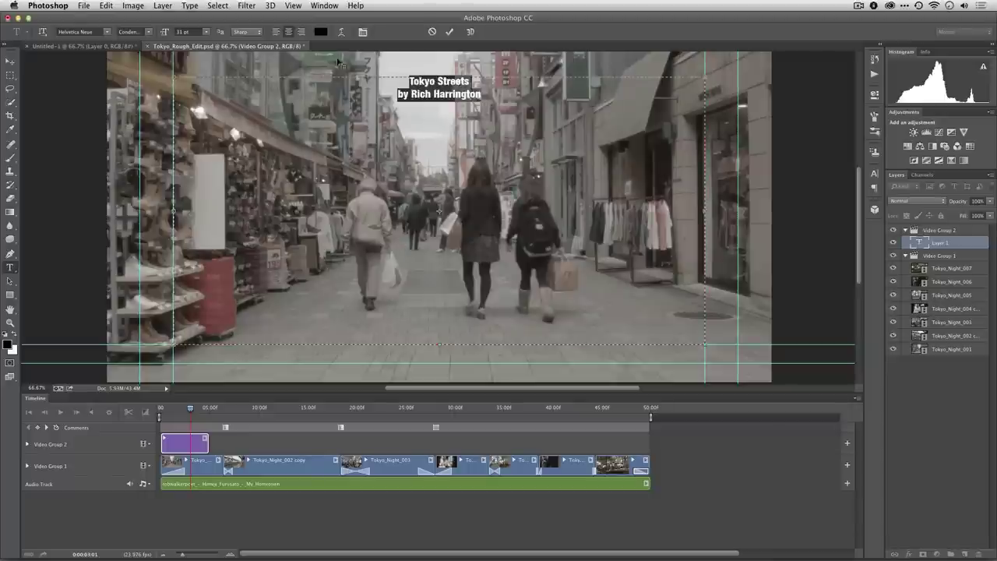
left_click_drag(165, 32, 239, 37)
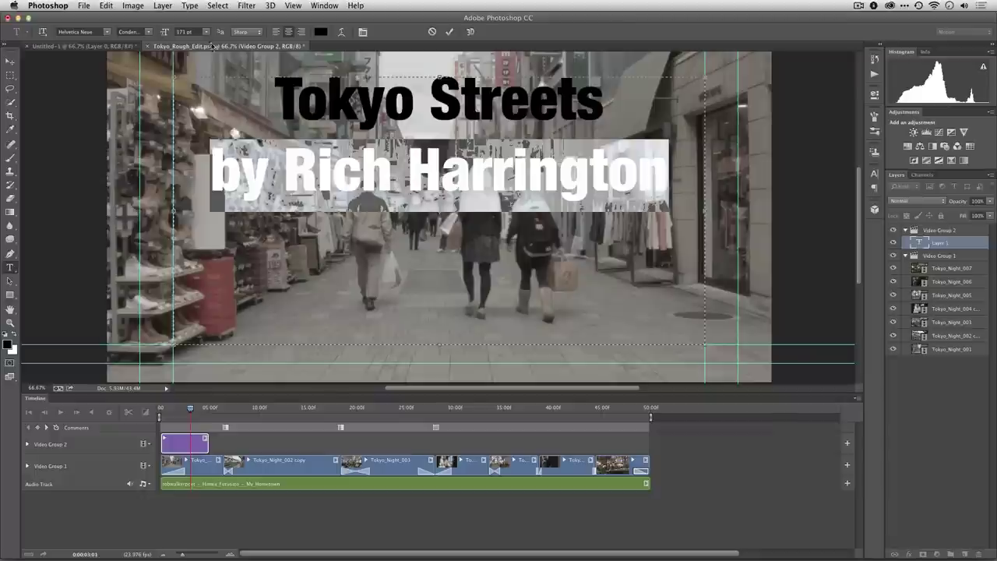
left_click_drag(173, 37, 127, 37)
left_click(301, 32)
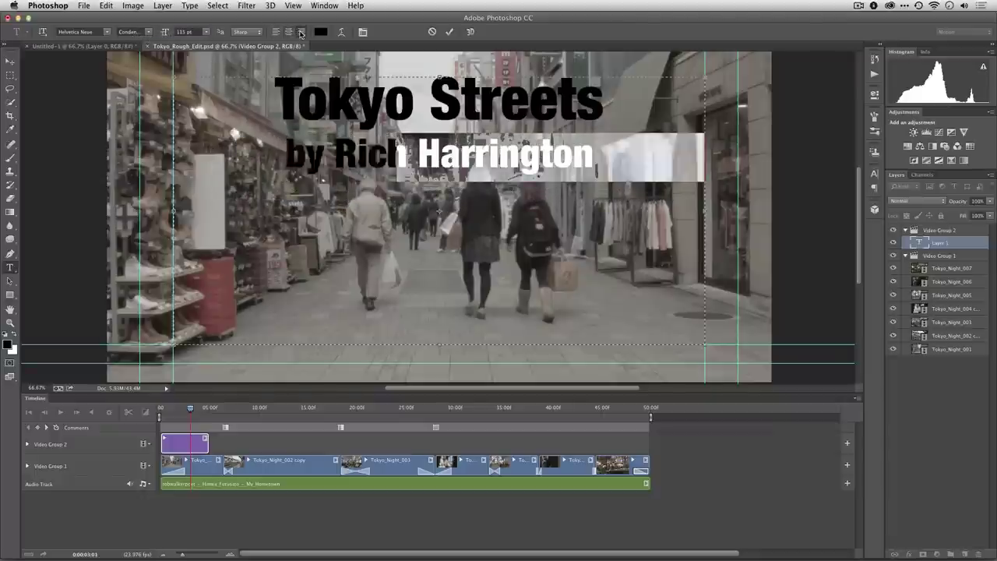
left_click(395, 160)
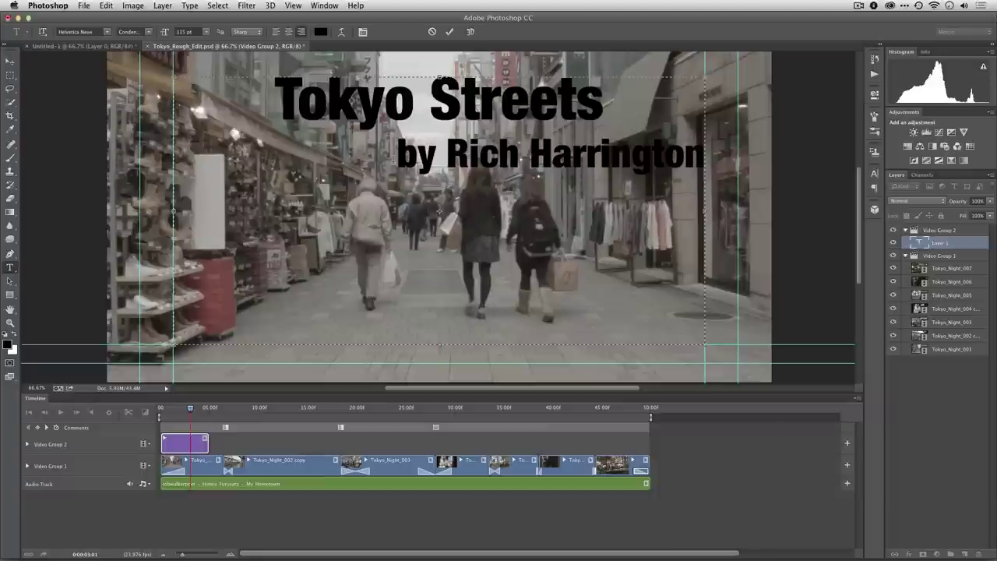
key("Return")
key("Return")
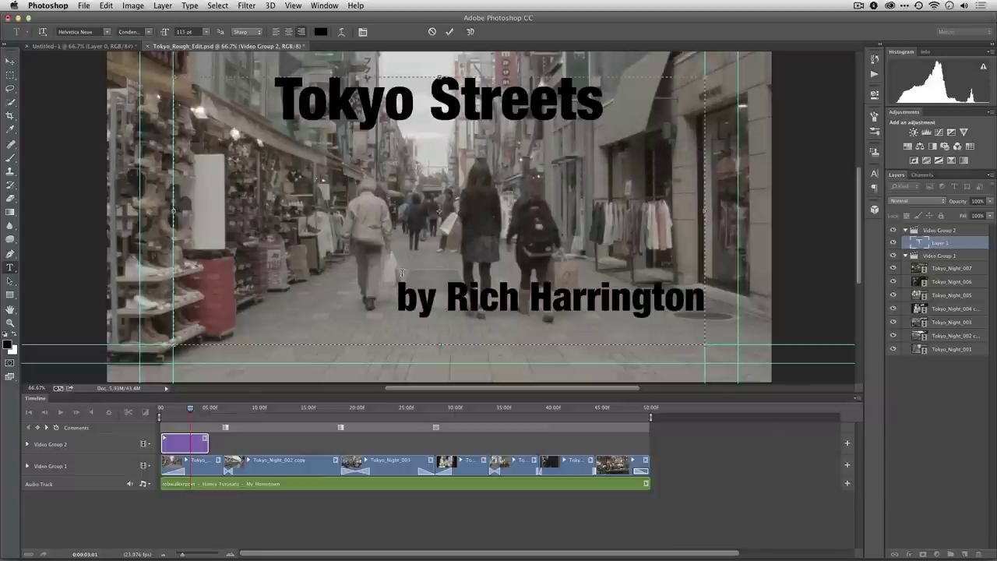
key("BackSpace")
key("super+a")
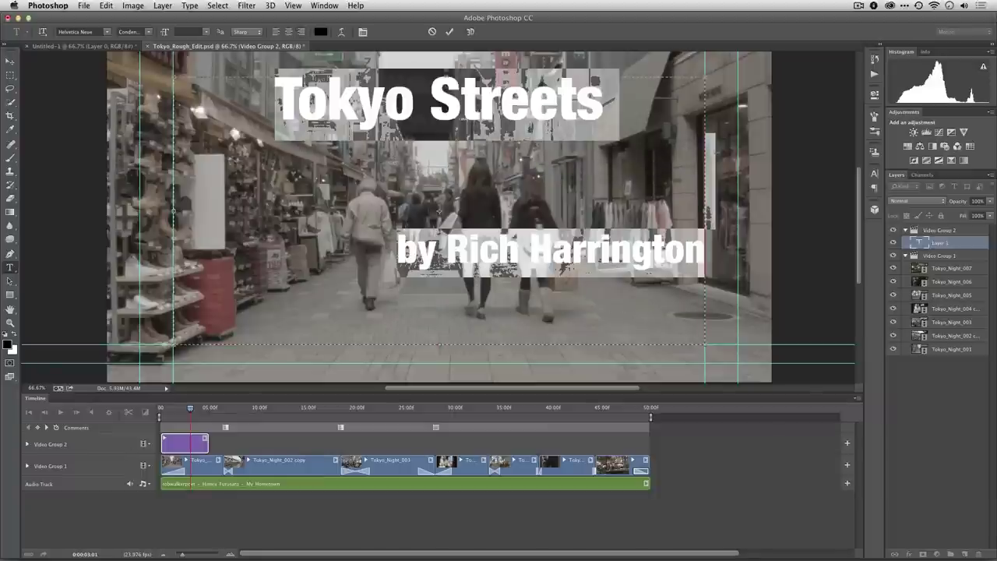
left_click(321, 32)
Make the title text light grey (e0e0e0) and preview several fonts on it.
left_click(195, 89)
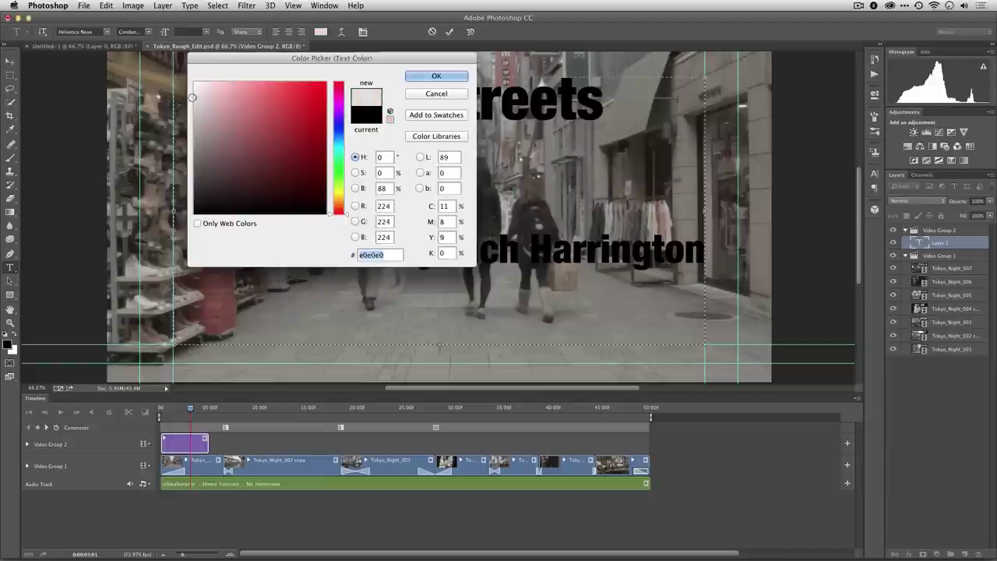
left_click(429, 79)
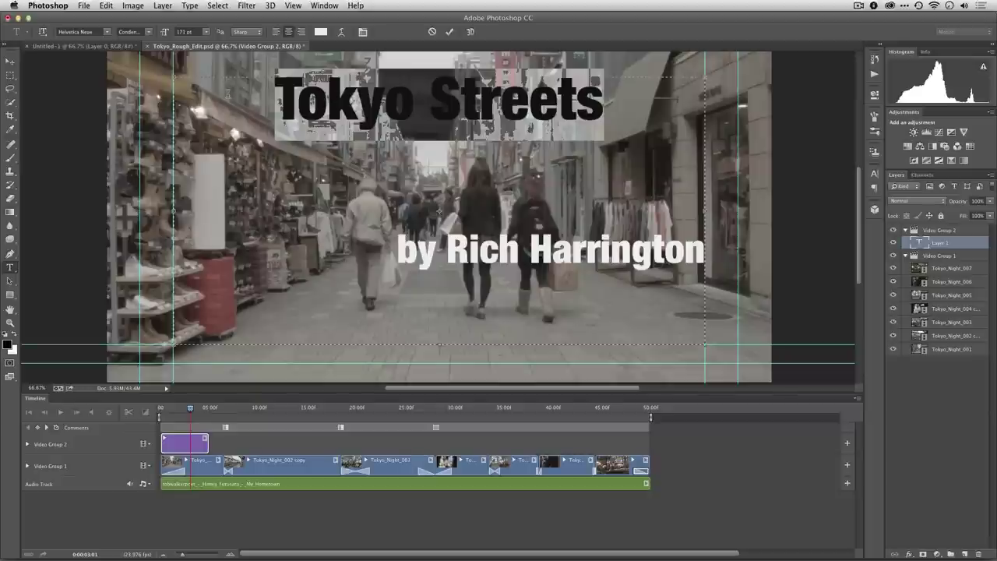
left_click(93, 31)
key("Down")
key("Down")
key("Down")
key("Down")
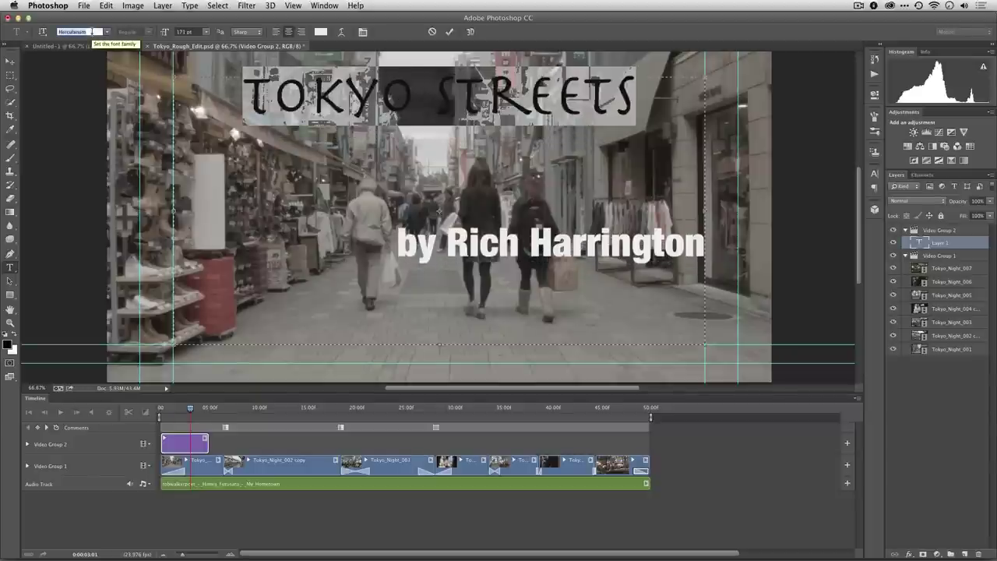
key("Down")
key("Down")
key("Down")
key("Down")
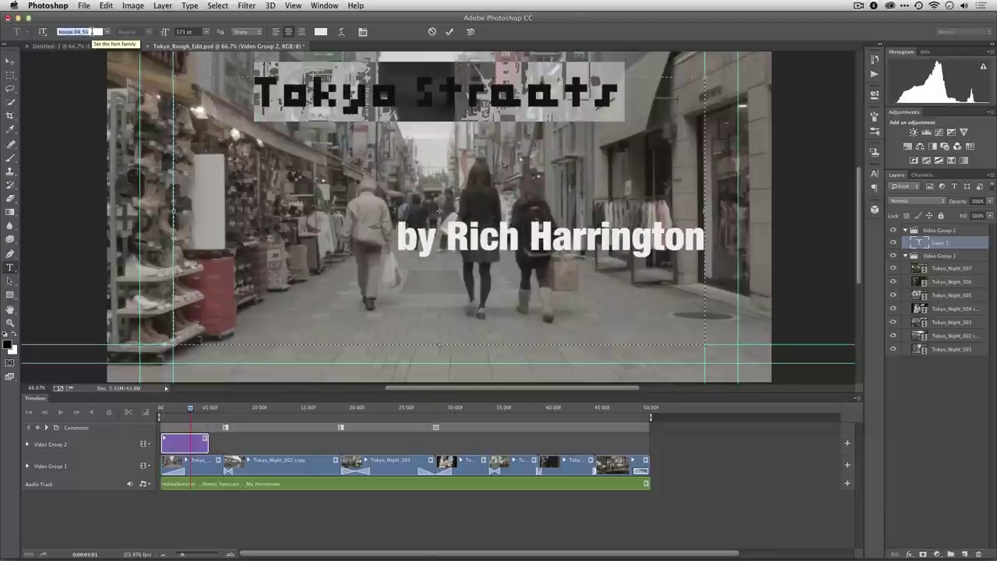
key("Down")
key("Down")
key("Down")
key("Down")
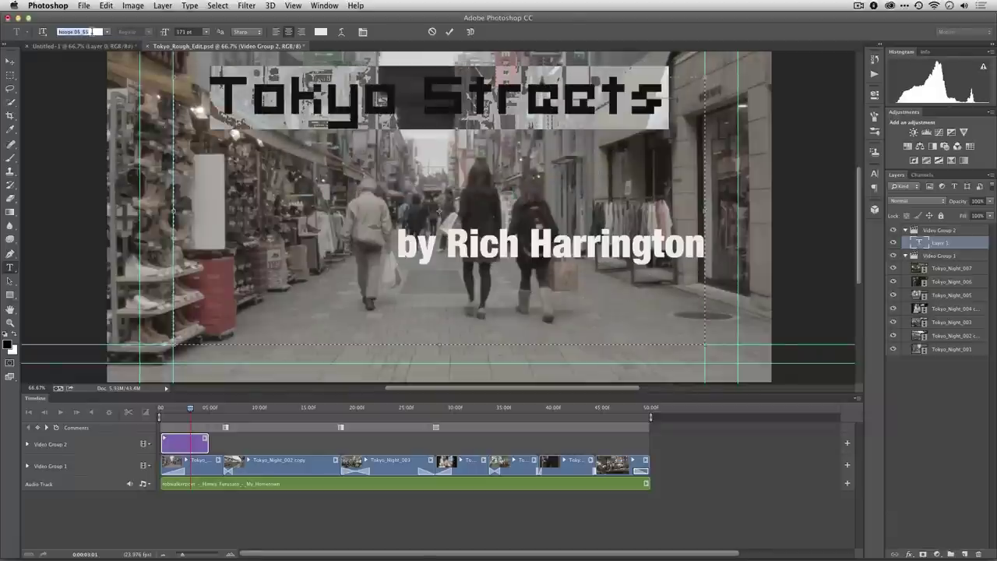
key("Down")
key("Down")
key("Down")
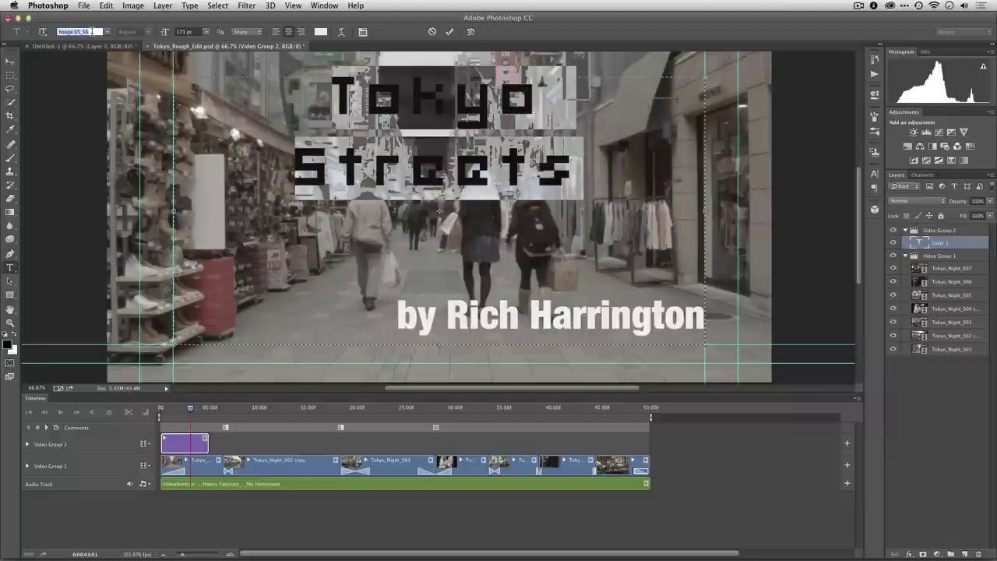
Browse the full font list to find Wide Latin.
left_click(108, 33)
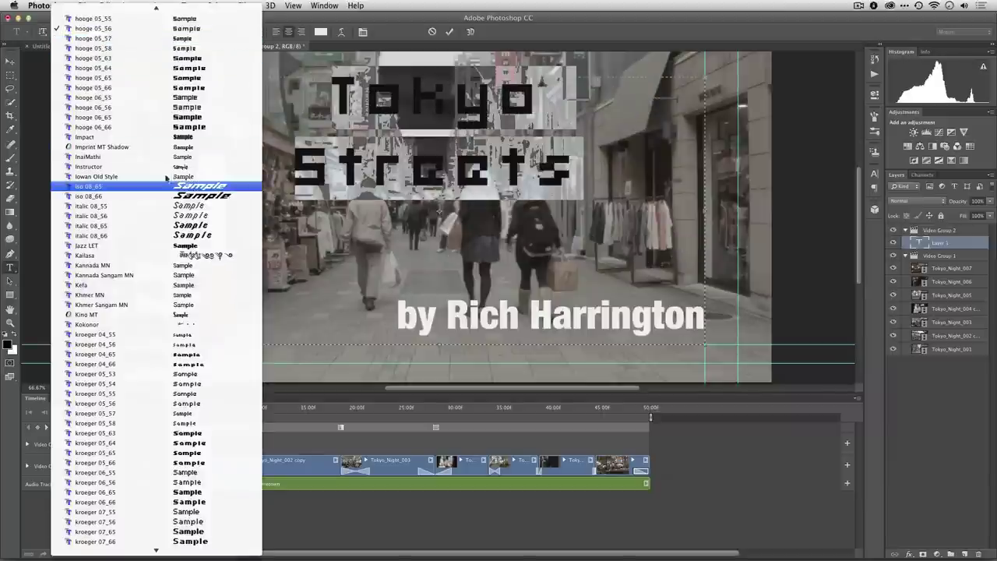
scroll(183, 202, "down", 3)
scroll(183, 203, "down", 20)
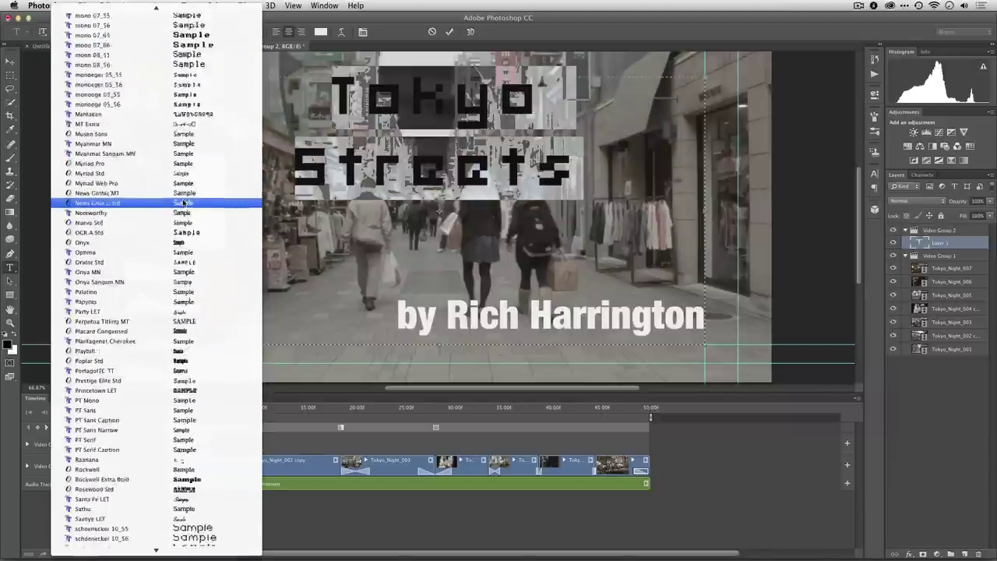
scroll(183, 202, "down", 20)
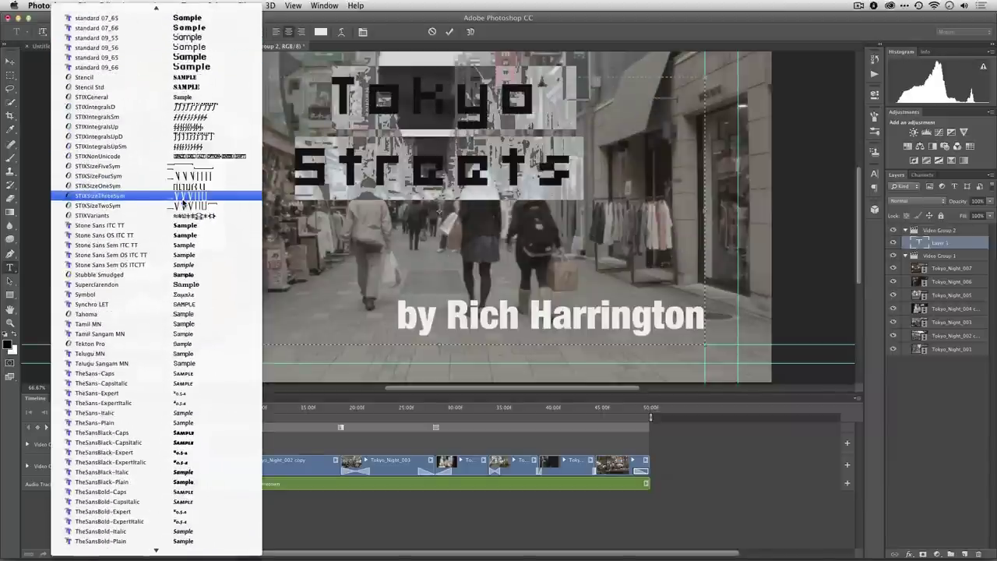
scroll(183, 202, "down", 20)
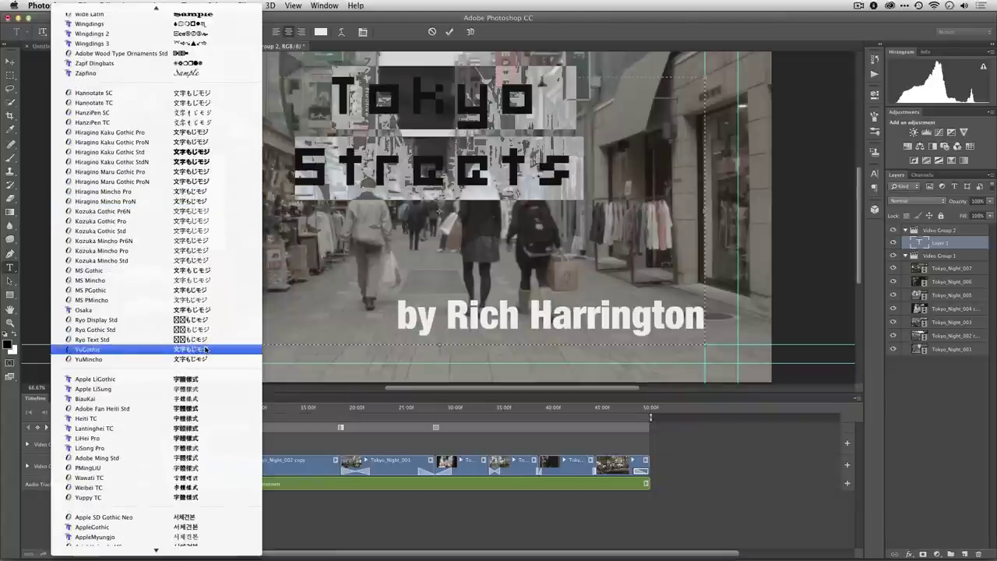
scroll(187, 287, "up", 5)
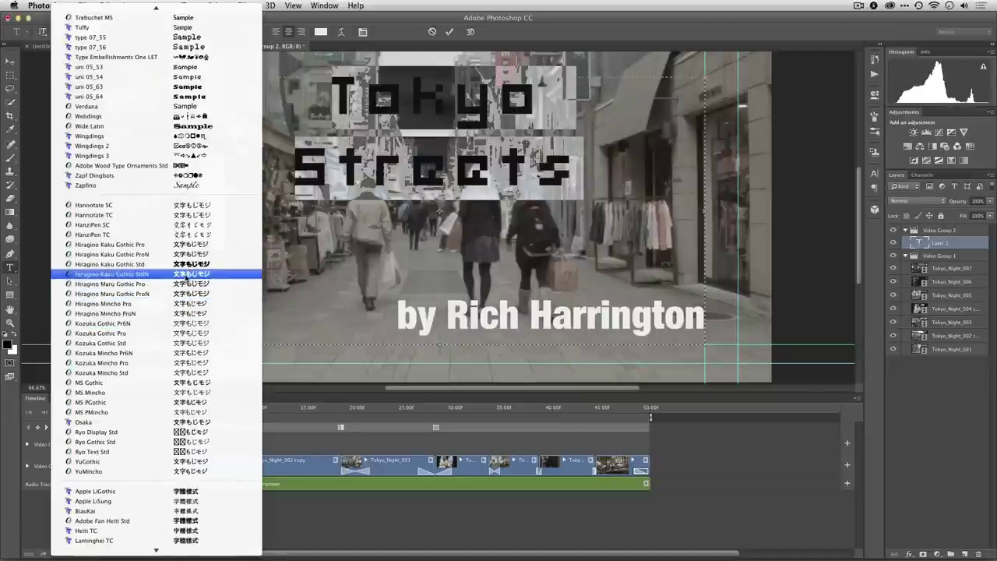
scroll(177, 223, "up", 4)
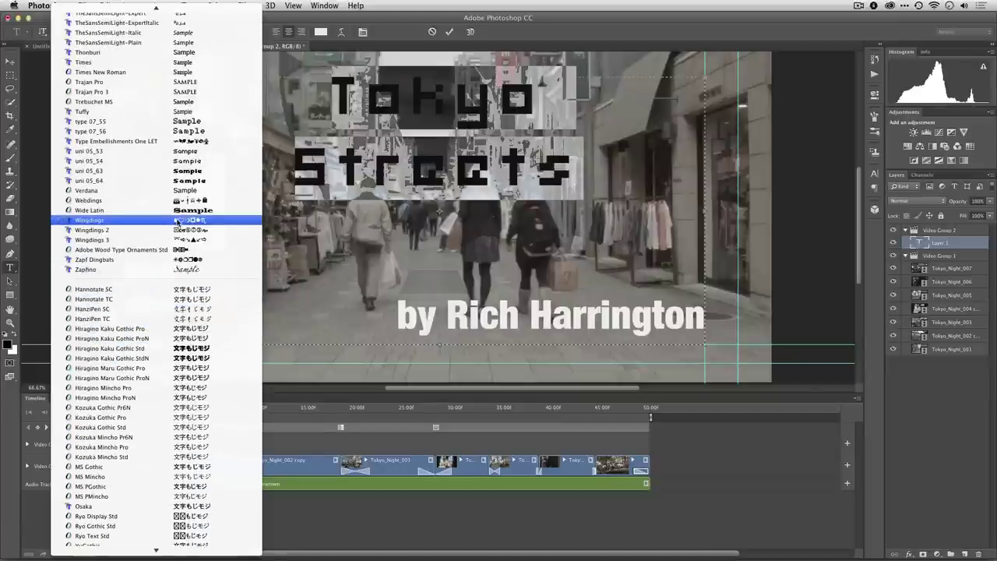
Apply Wide Latin to the title and enlarge it from 171 pt to 214 pt.
left_click(176, 211)
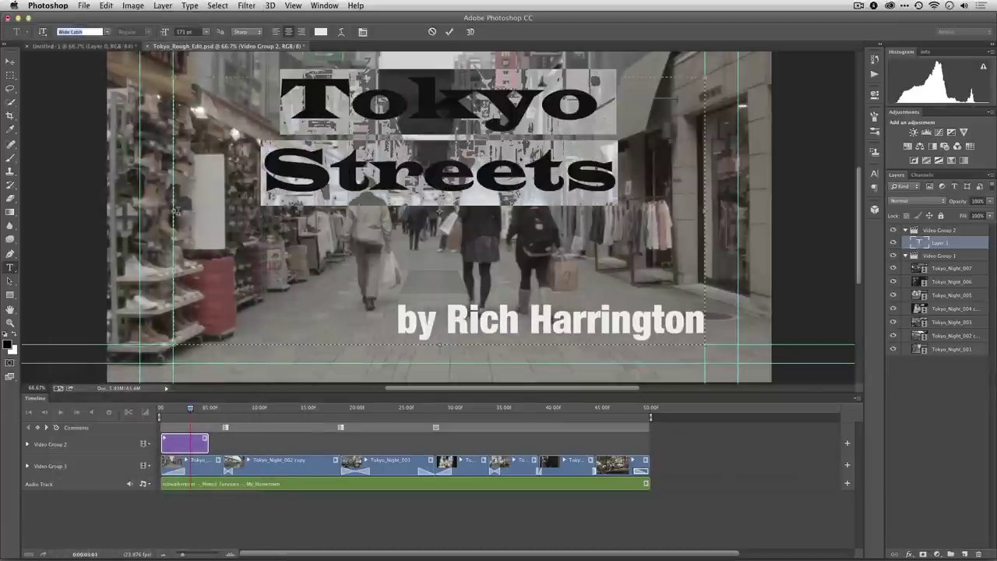
key("super+h")
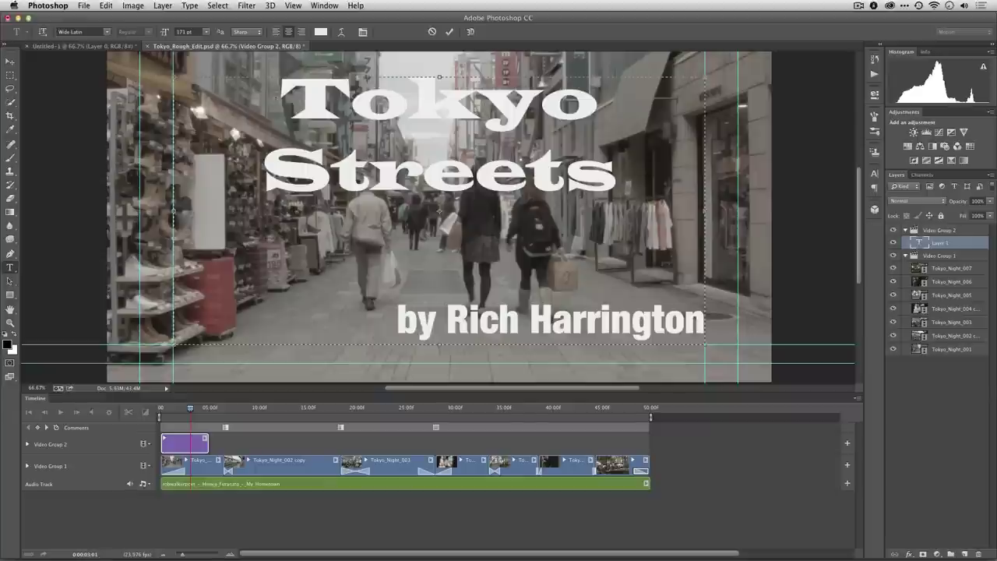
key("super+h")
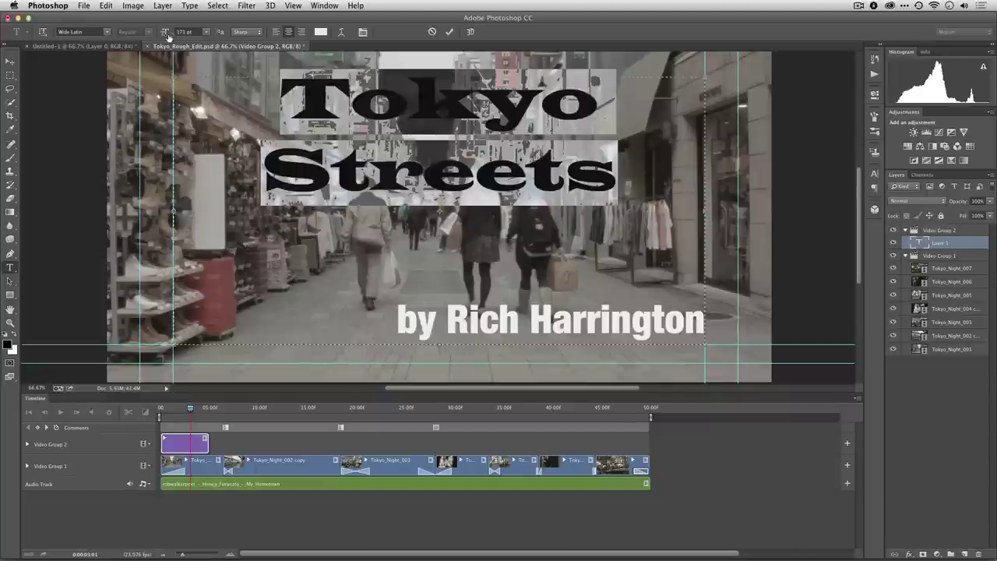
left_click_drag(168, 37, 185, 36)
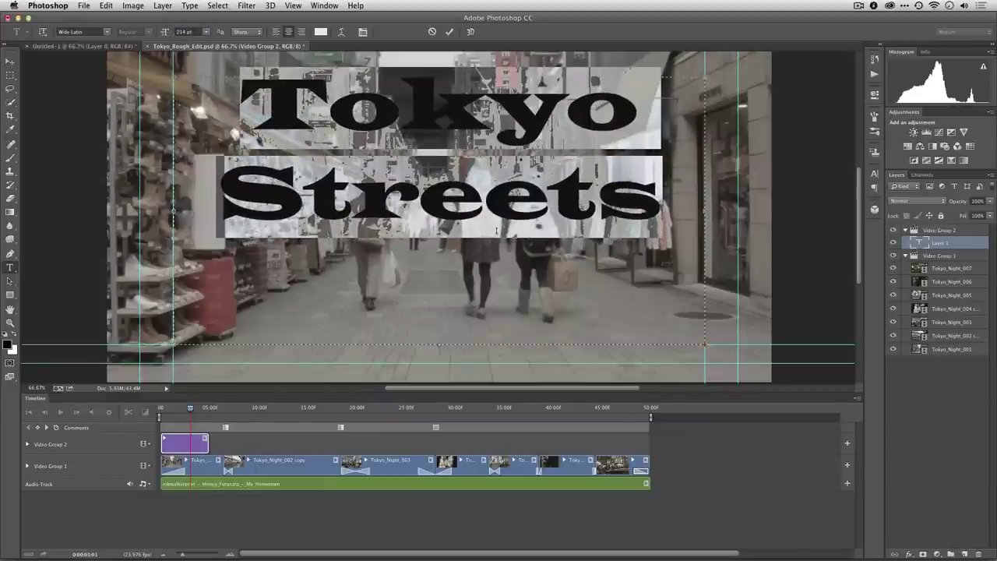
left_click(500, 260)
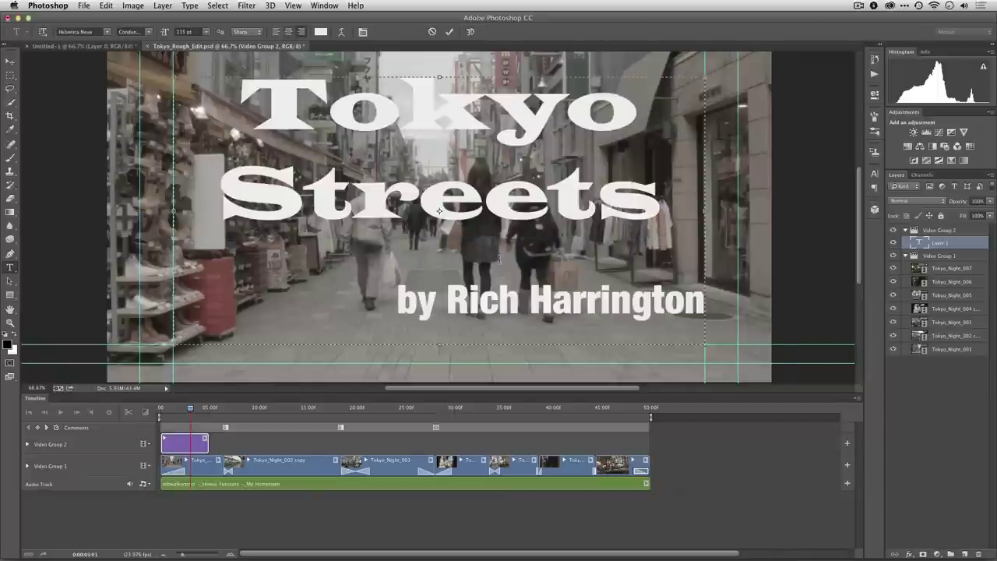
key("super+a")
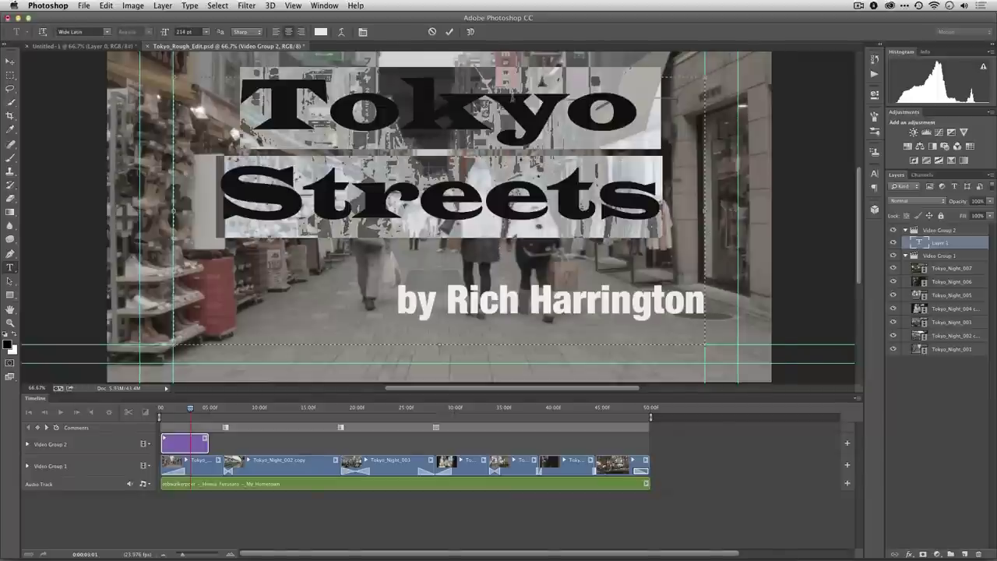
In the Character panel, widen the title's tracking and set the byline's tracking to 50.
left_click(364, 34)
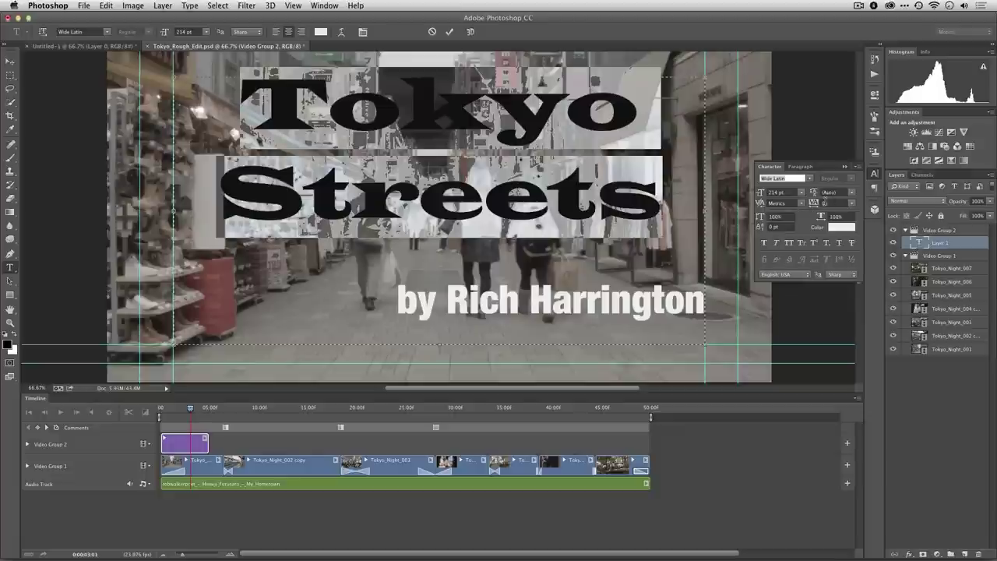
left_click_drag(815, 205, 813, 207)
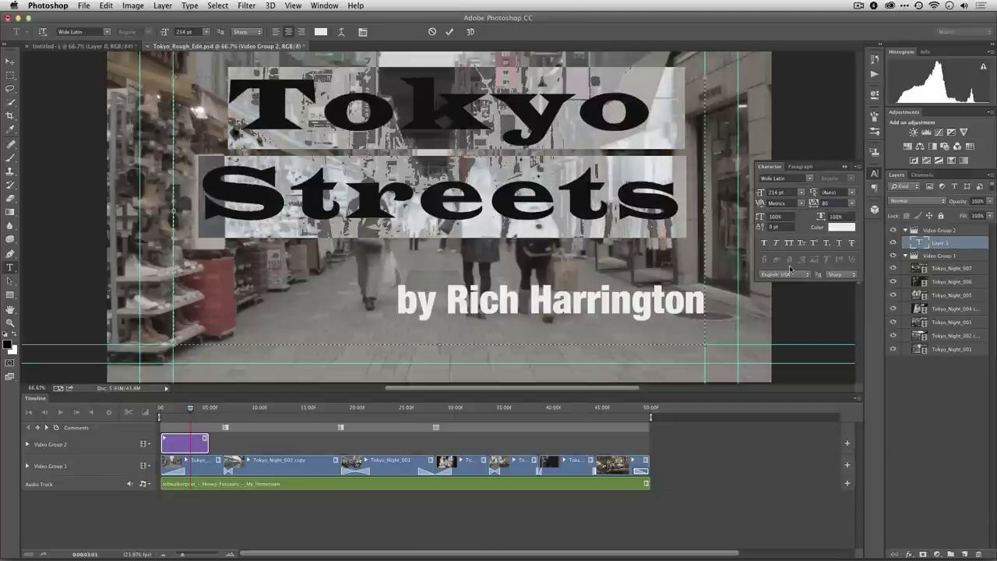
triple_click(479, 300)
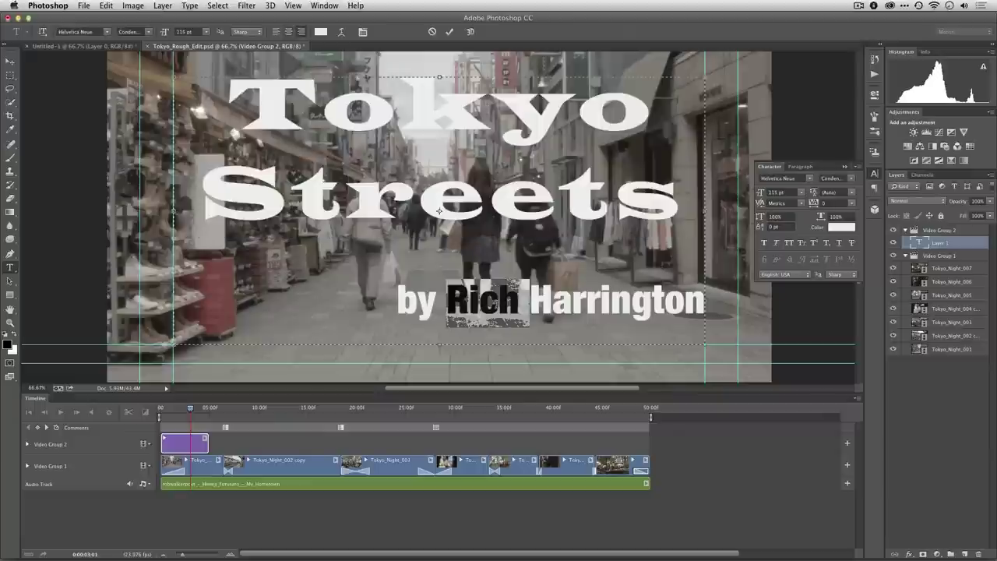
left_click(822, 218)
left_click_drag(812, 204, 839, 205)
left_click(852, 204)
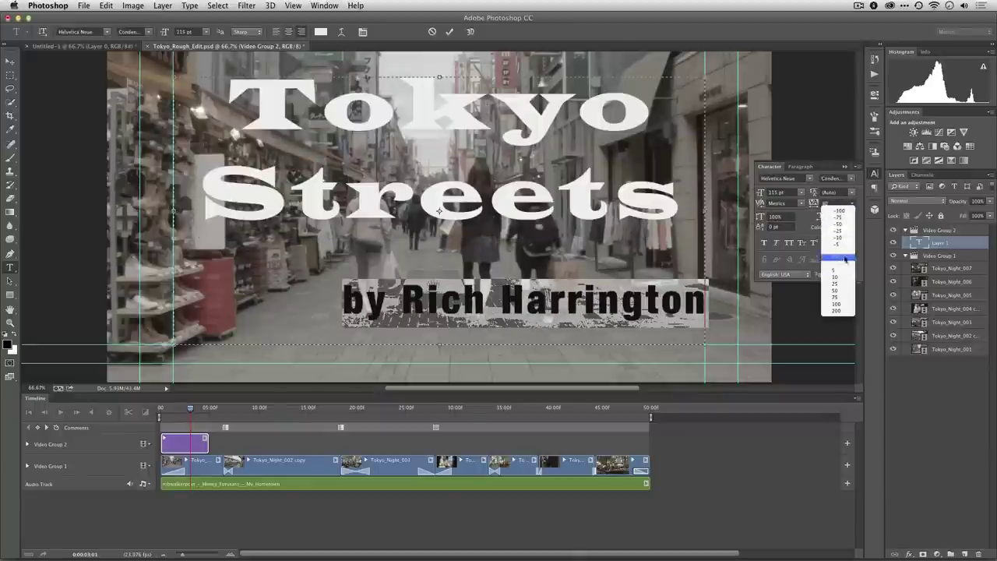
left_click(841, 299)
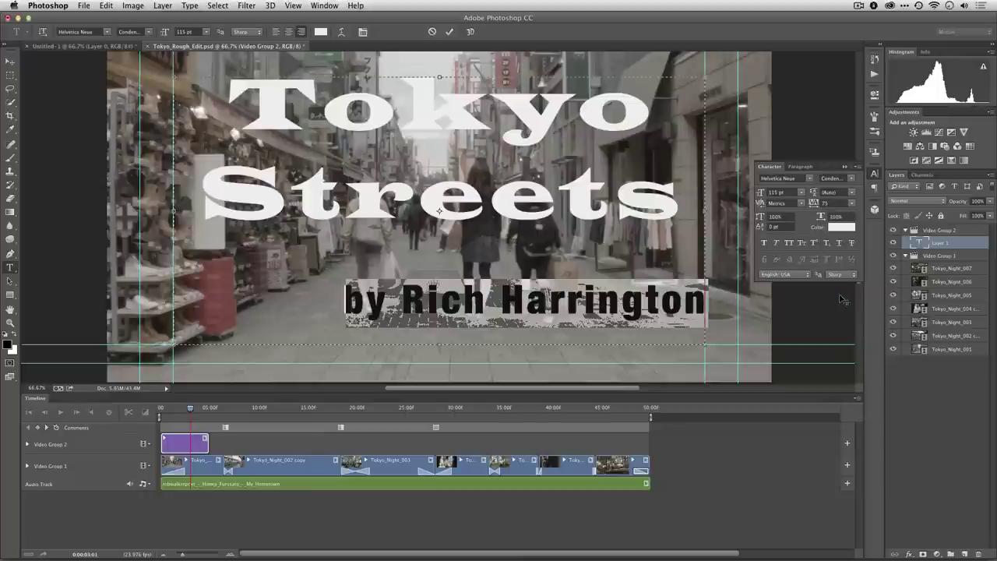
left_click(852, 204)
left_click(838, 290)
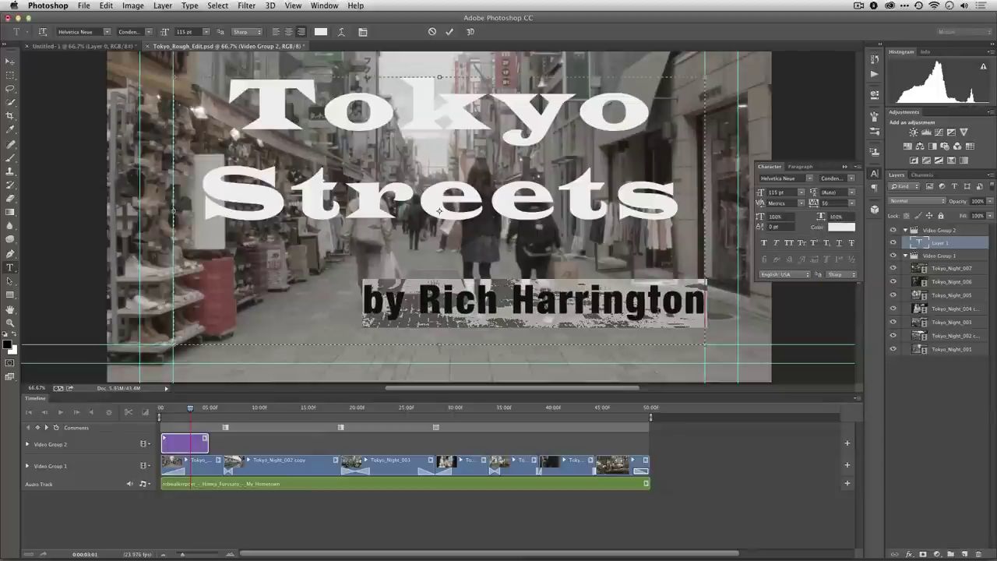
key("super+h")
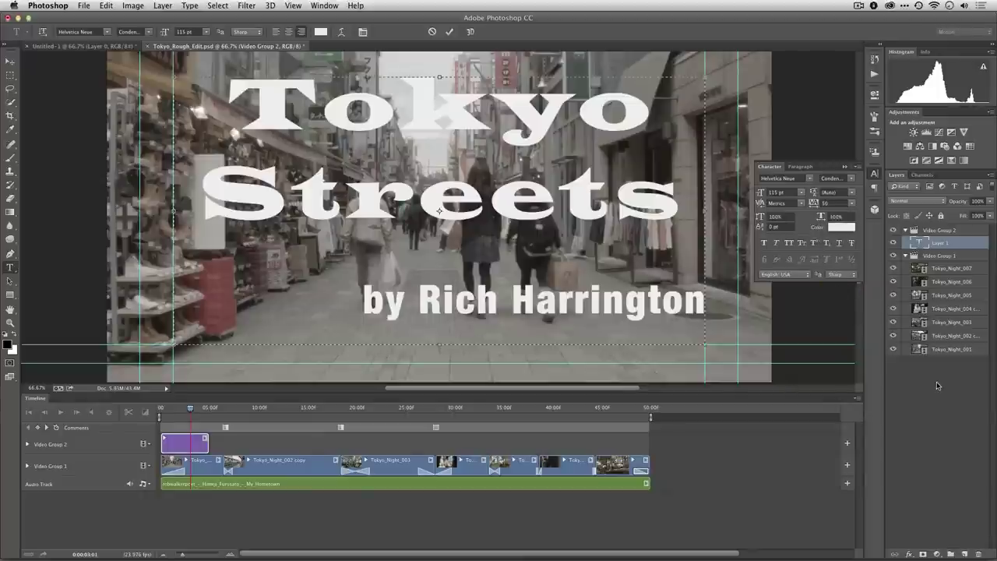
Give the title a farther-offset drop shadow and a 5 px, lower-opacity black stroke.
key("super+Return")
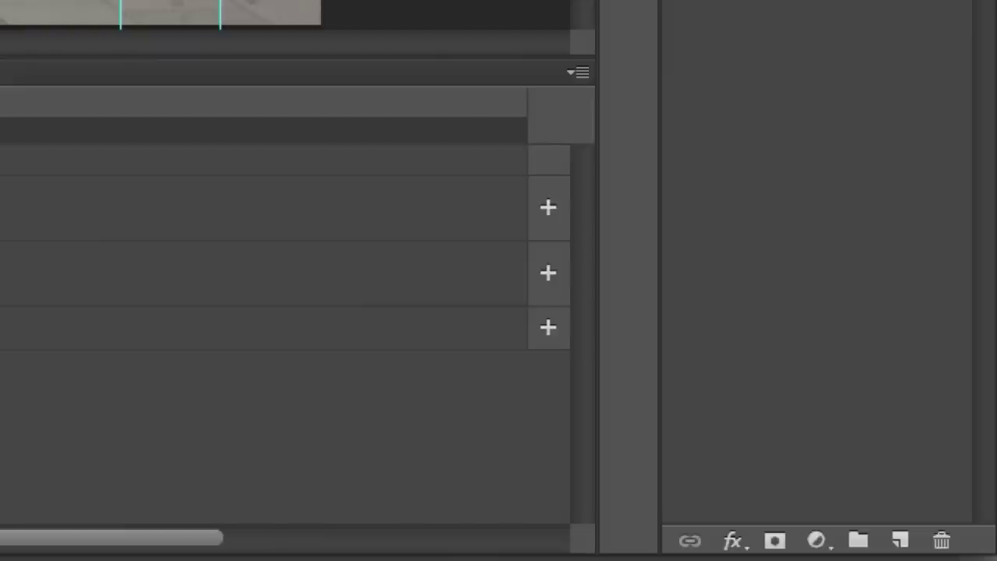
left_click(732, 540)
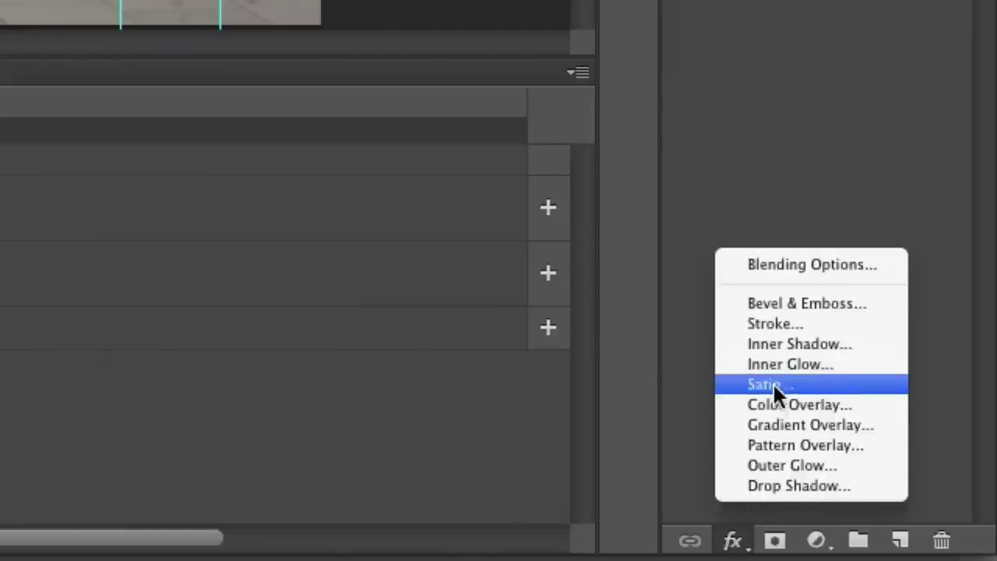
left_click(779, 485)
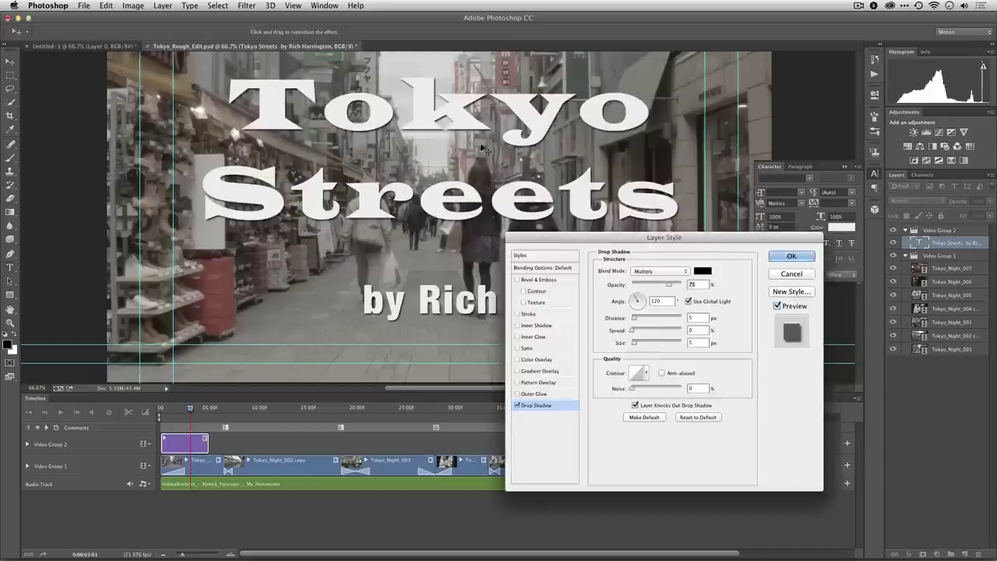
left_click_drag(481, 147, 479, 135)
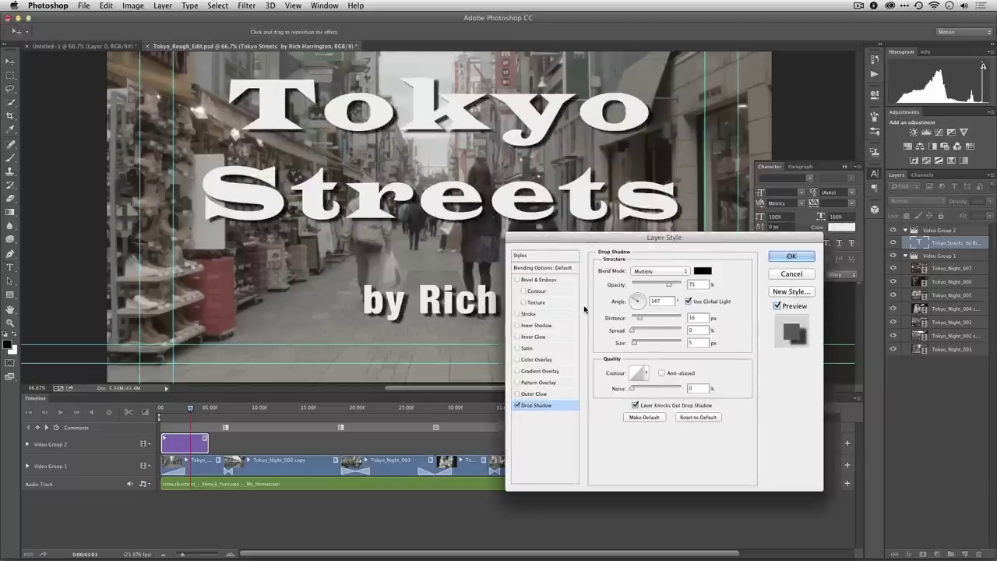
left_click(527, 314)
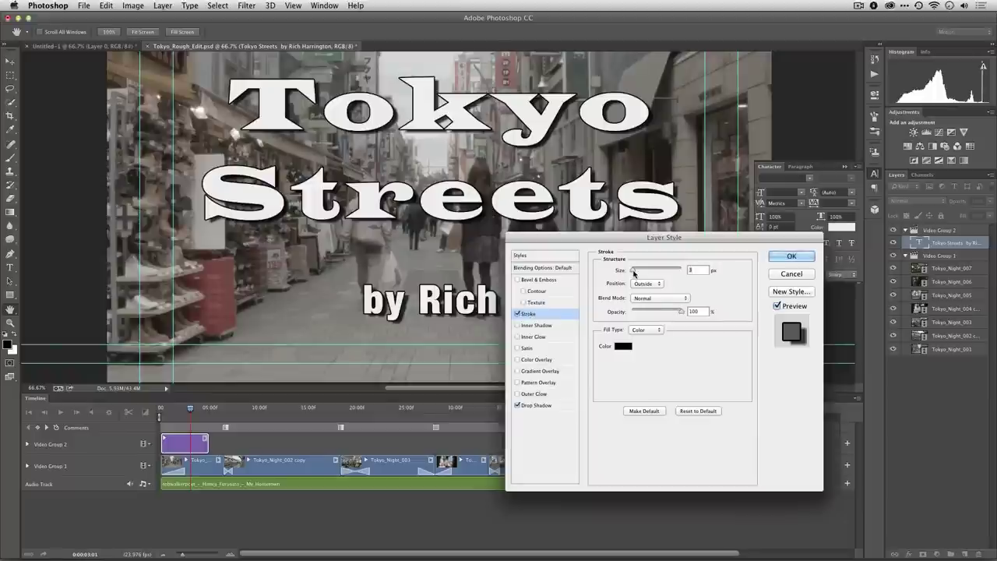
left_click_drag(635, 270, 634, 272)
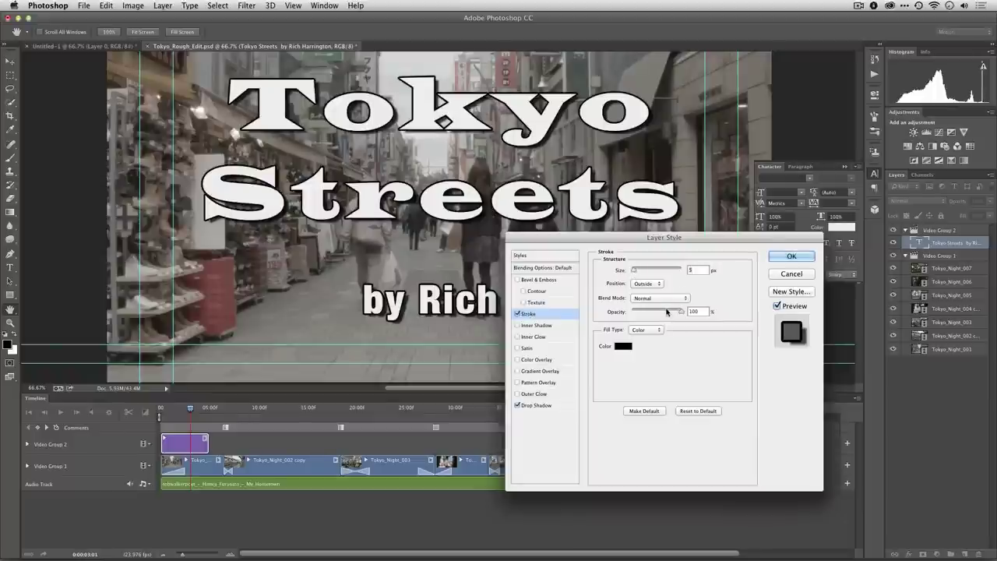
left_click_drag(682, 311, 650, 314)
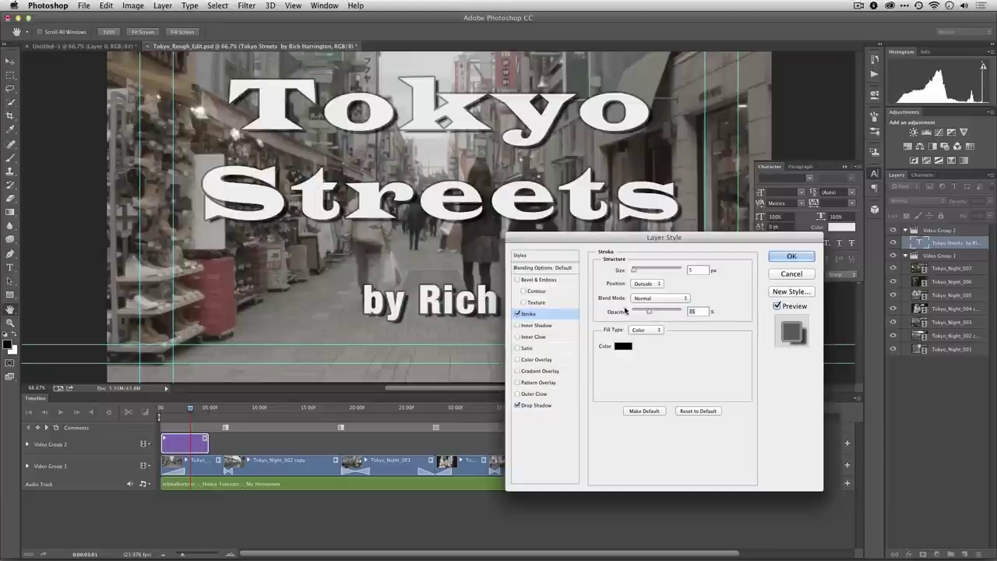
left_click(786, 258)
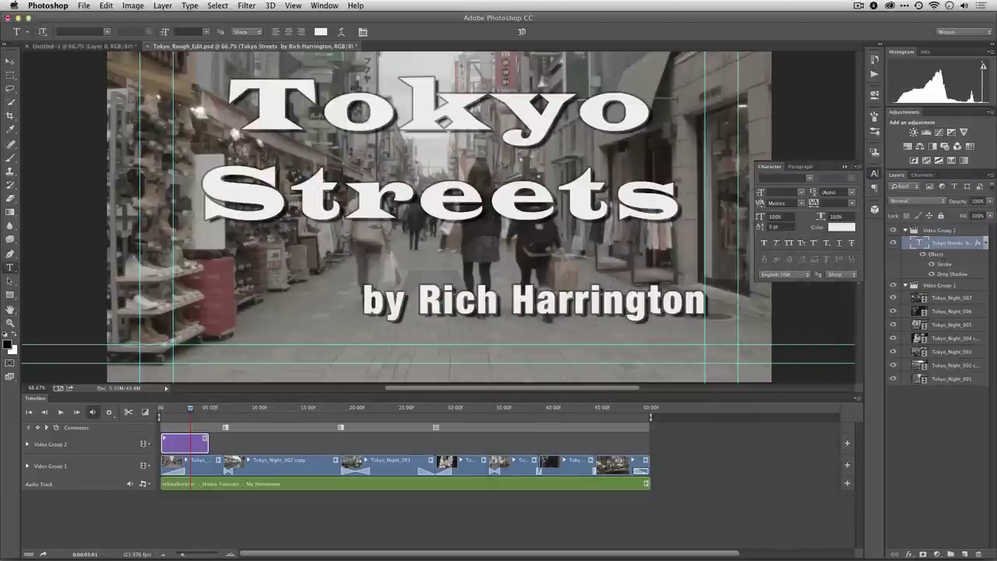
Vertically center the title on the Tokyo_Night_007 video frame.
left_click(10, 61)
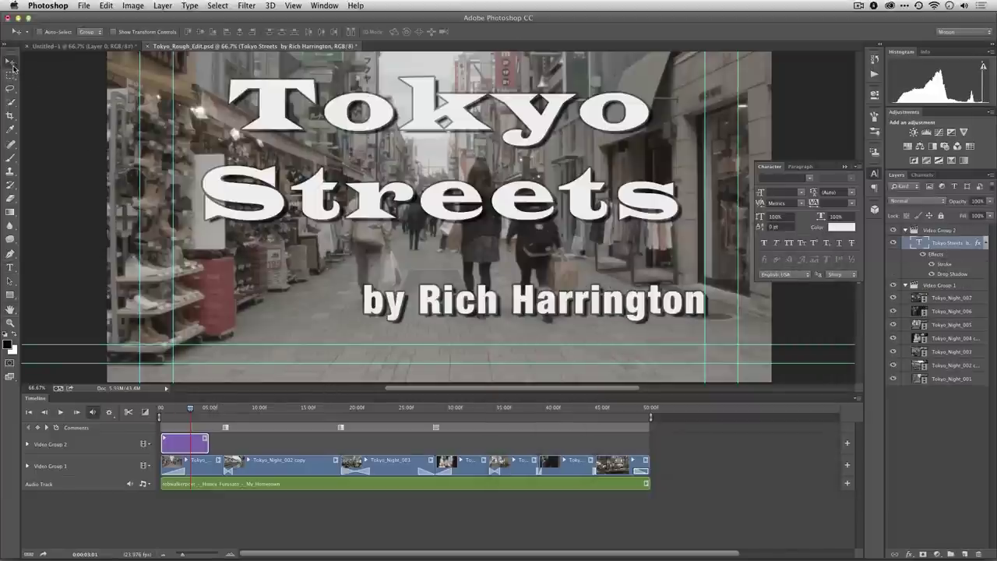
left_click(939, 301)
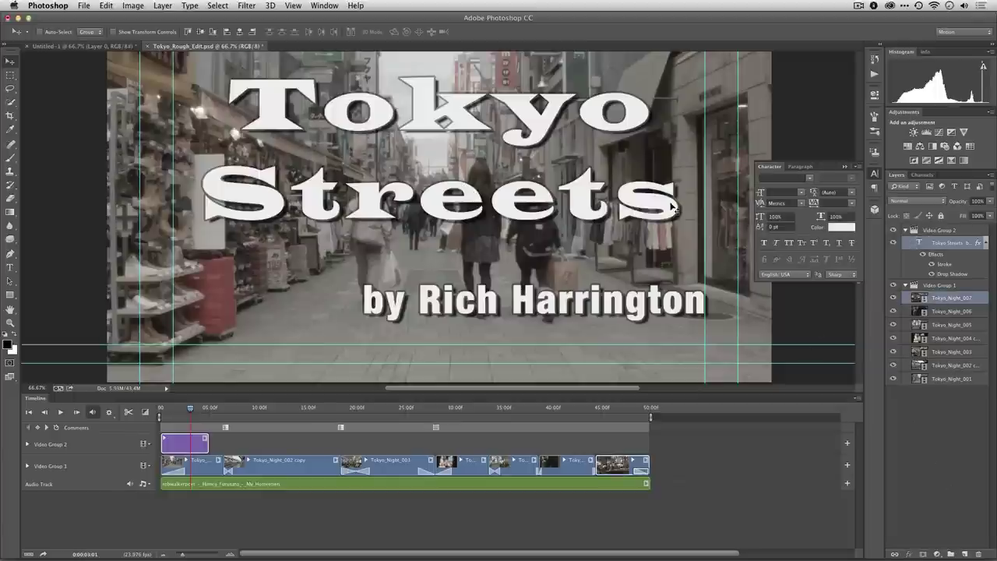
left_click(239, 32)
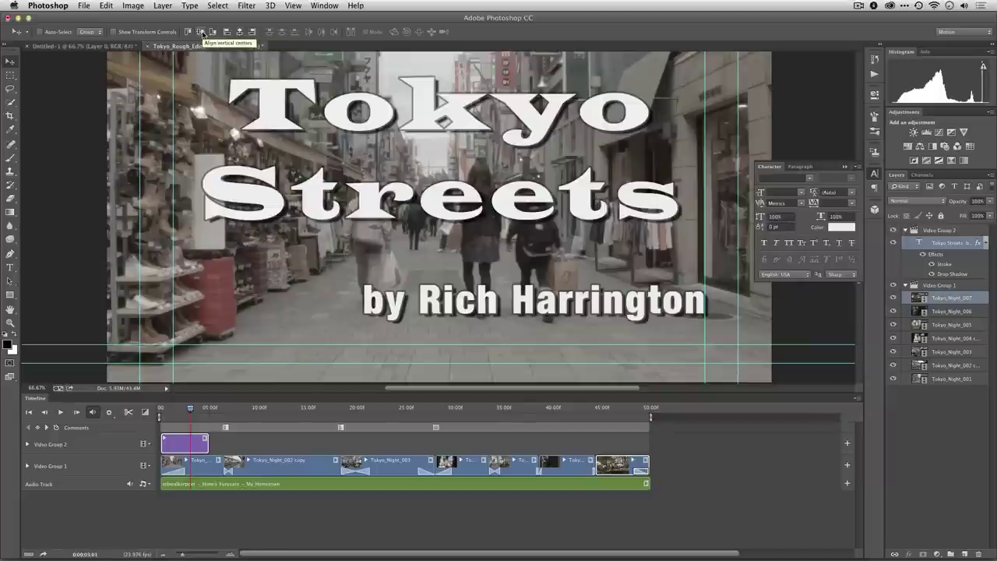
left_click(201, 32)
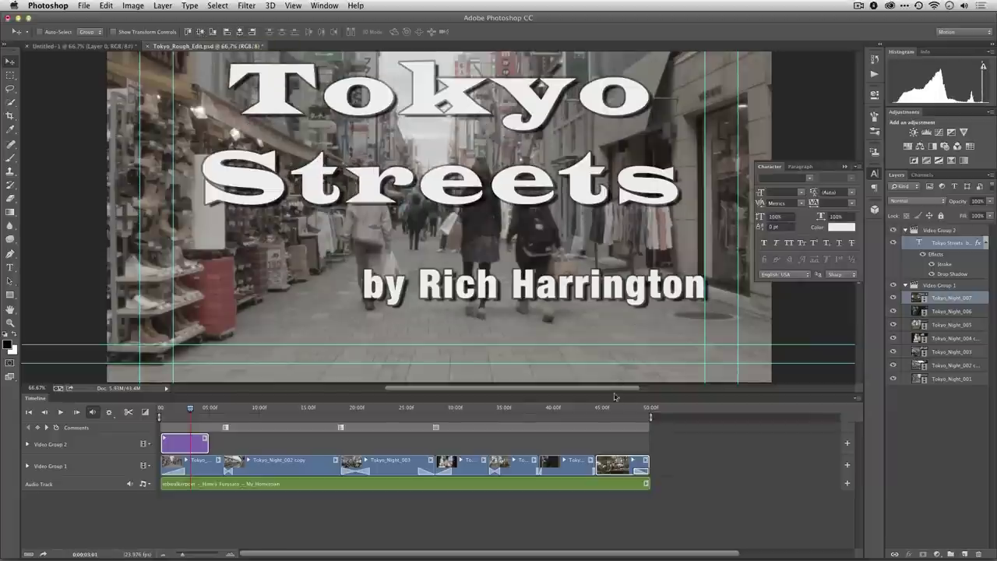
left_click_drag(605, 394, 605, 438)
key("super+0")
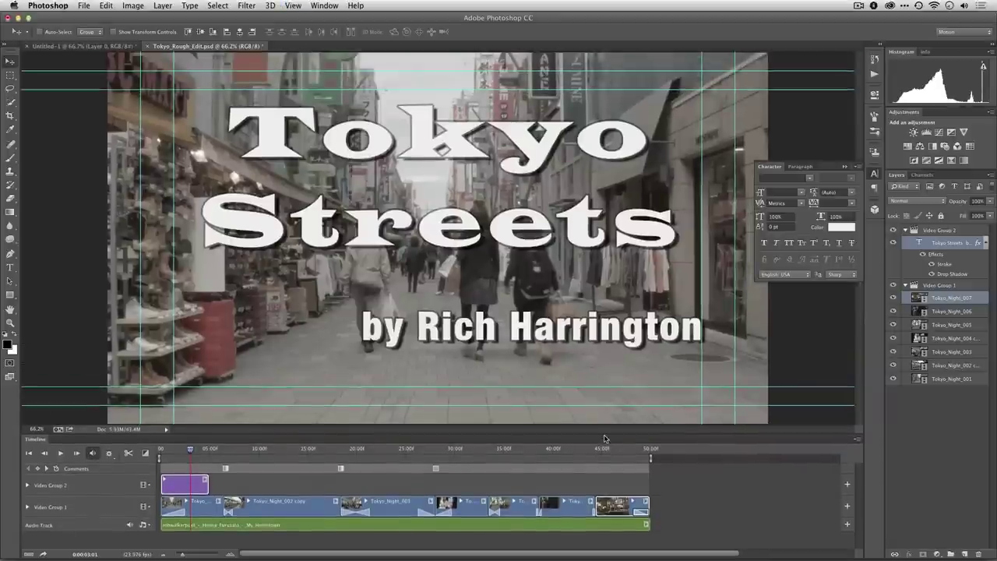
Thicken the title's stroke to 6 px and raise its opacity to about 85%.
double_click(944, 266)
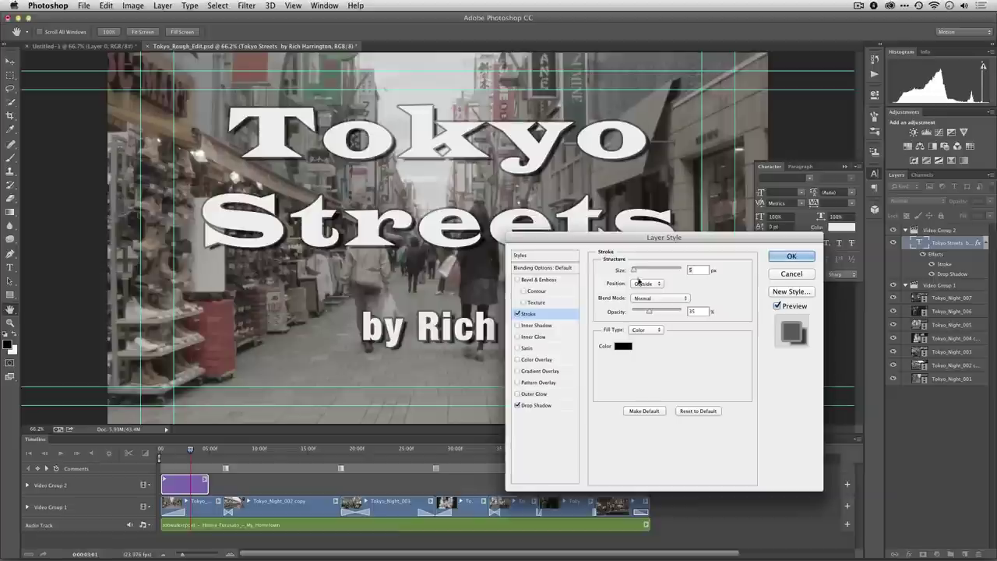
left_click_drag(650, 313, 674, 312)
left_click_drag(637, 276, 633, 273)
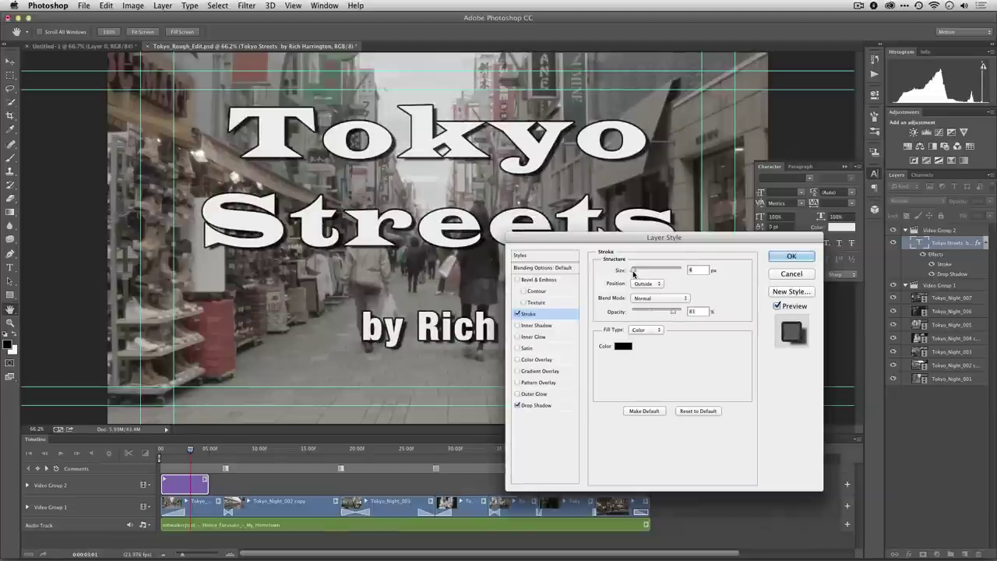
left_click(784, 257)
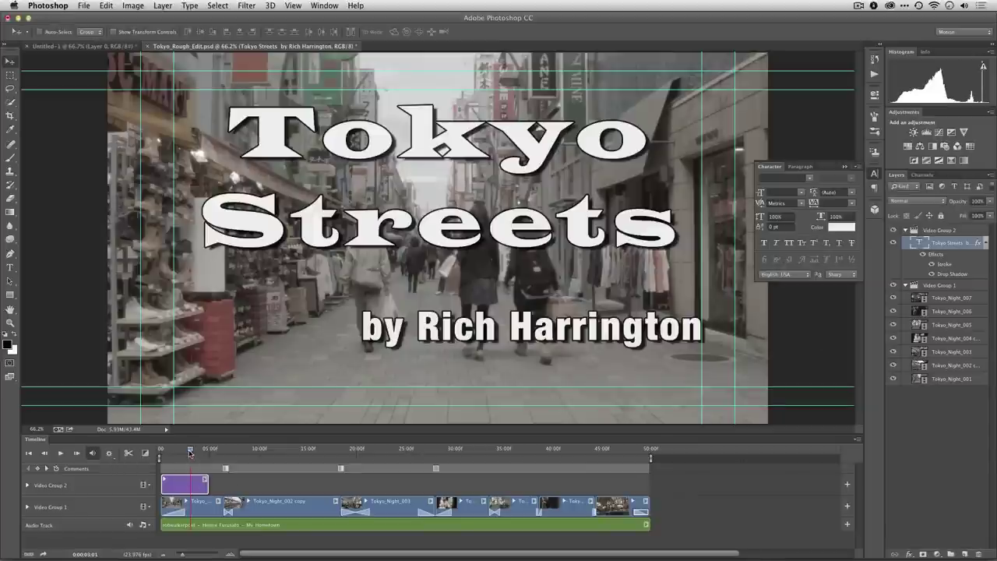
Add a Fade With Black transition to the title clip's start and preview it.
left_click_drag(189, 450, 155, 456)
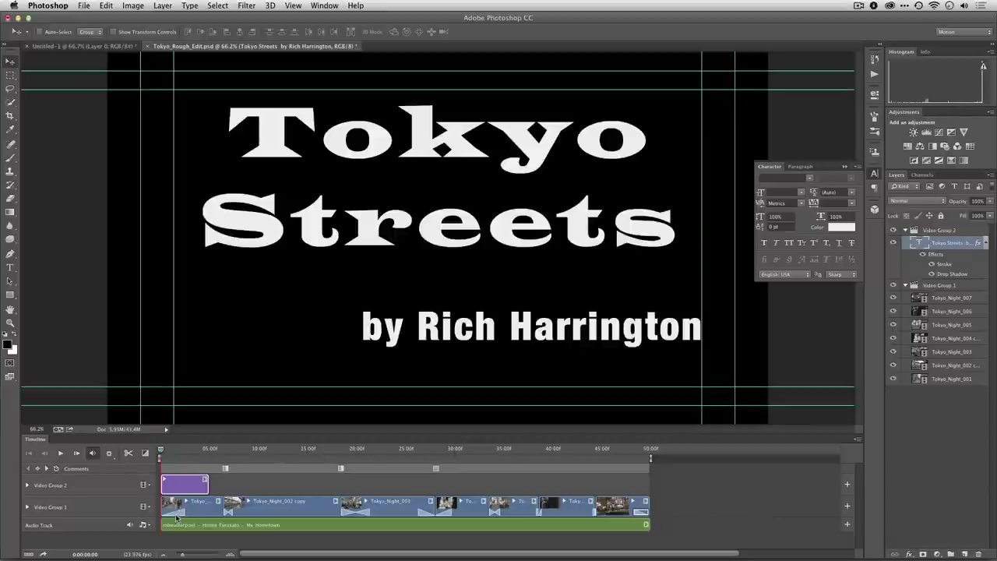
left_click(177, 515)
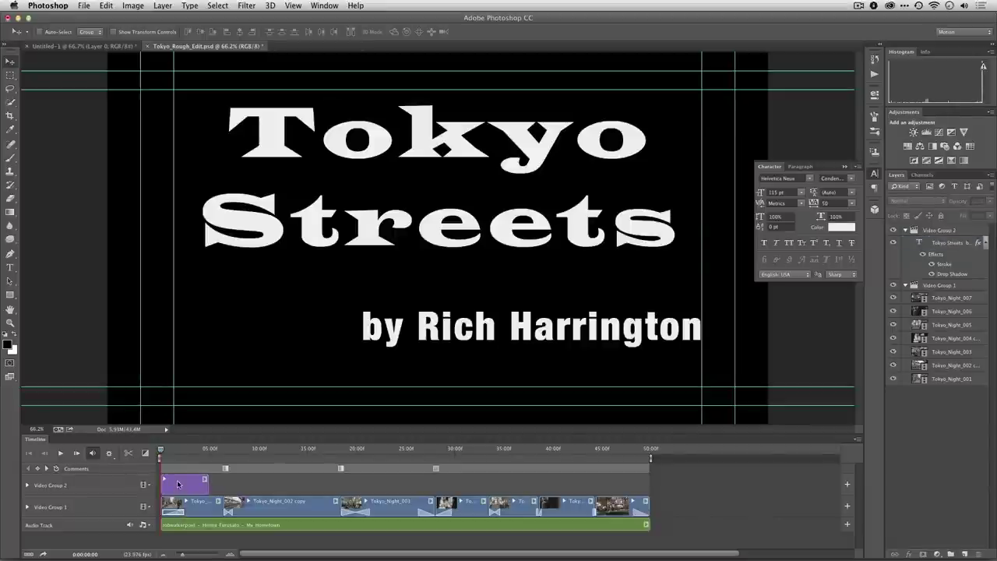
left_click(146, 452)
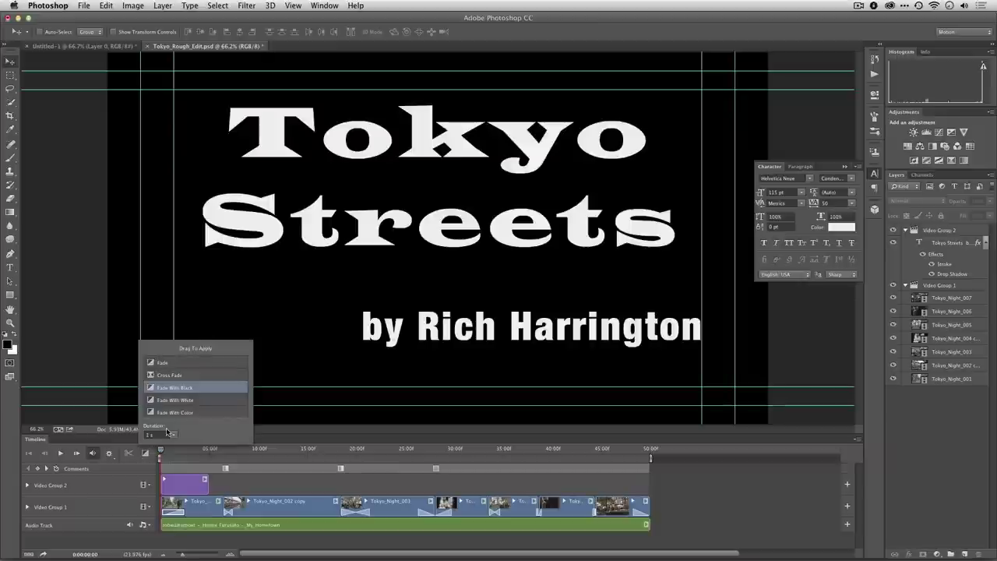
mouse_move(156, 411)
left_mouse_down()
mouse_move(166, 478)
mouse_move(185, 494)
left_mouse_up()
left_click_drag(160, 450, 186, 457)
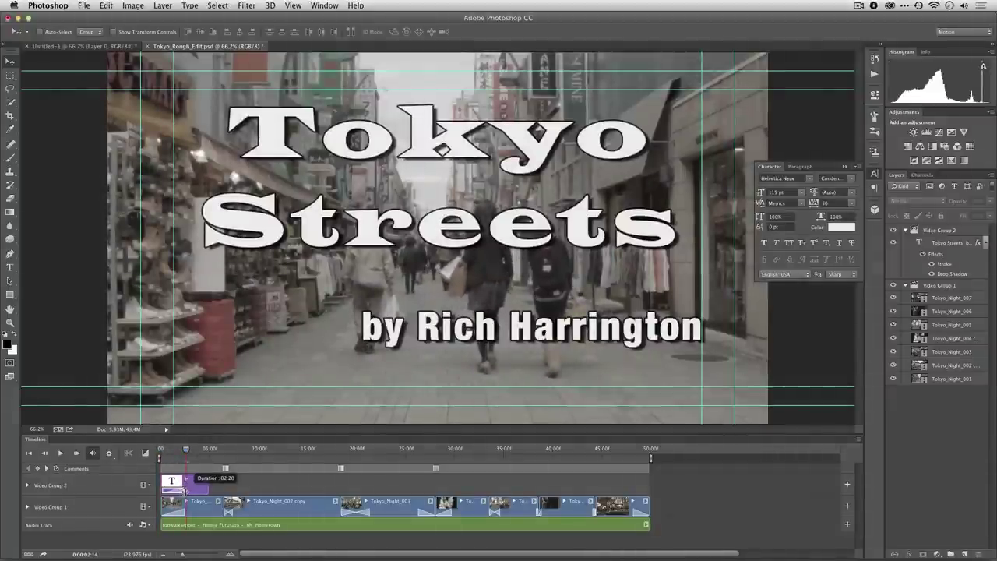
Lengthen the title clip past 06:15 and add a plain Fade to its end.
left_click(209, 489)
left_click_drag(209, 488, 238, 487)
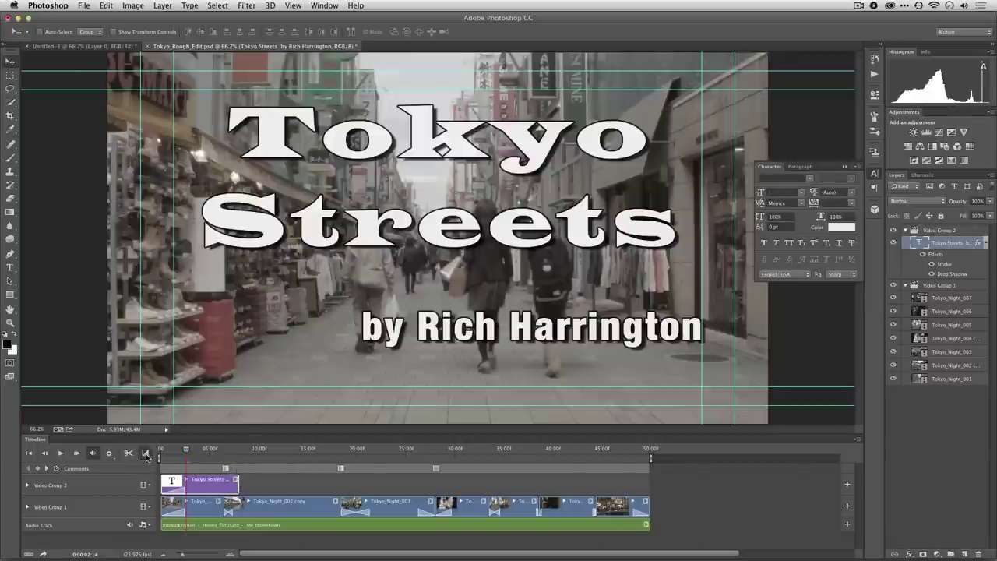
left_click(145, 454)
left_click_drag(161, 363, 232, 488)
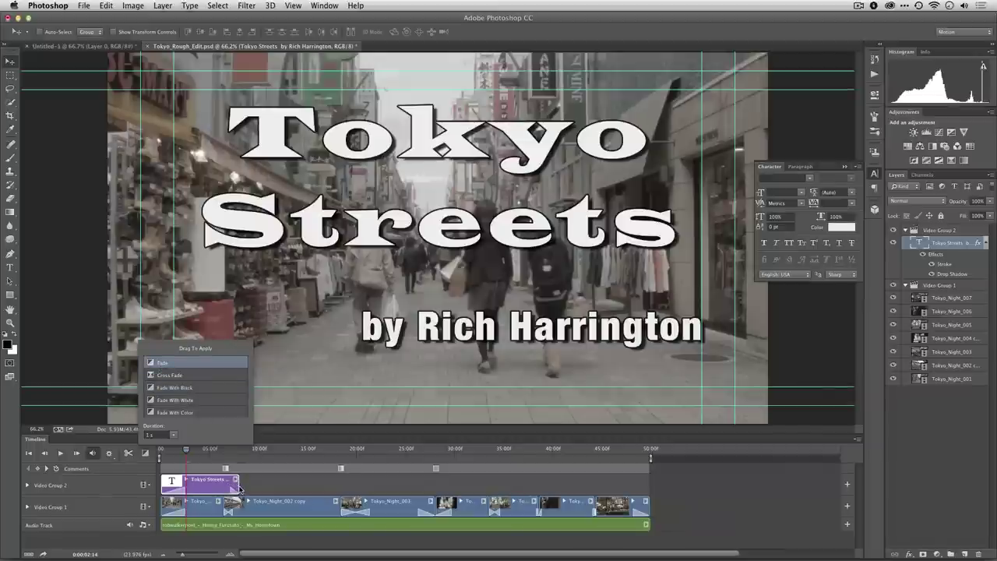
left_click_drag(239, 484, 238, 485)
left_click_drag(239, 485, 236, 486)
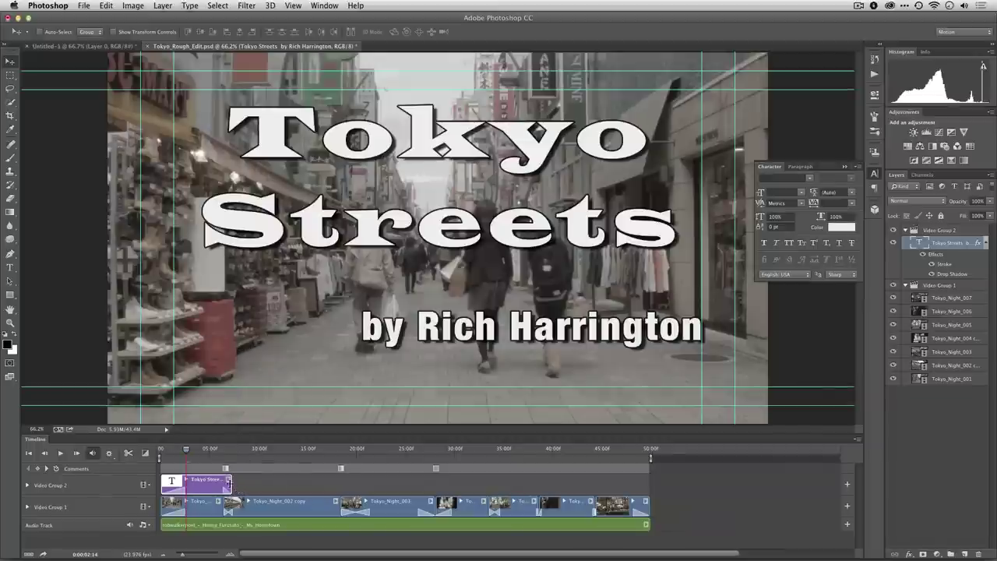
Play the timeline from the start to check the title fades, then save Tokyo_Rough_Edit.
left_click_drag(184, 452, 159, 450)
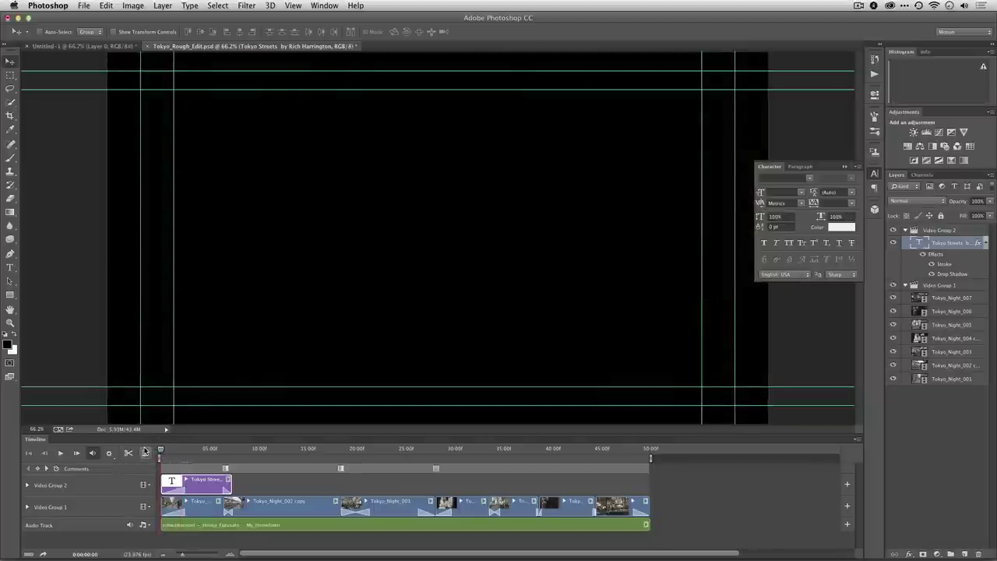
key("space")
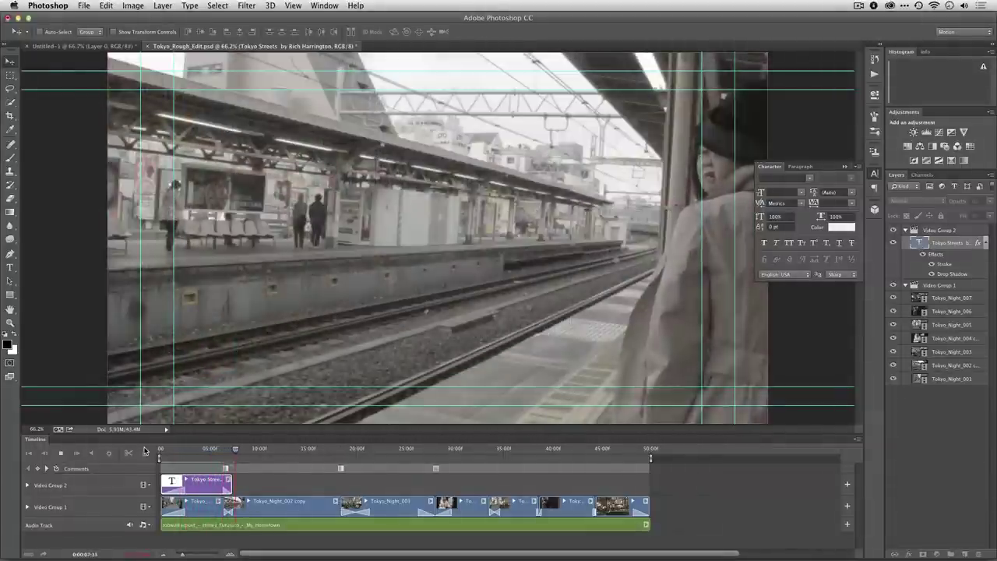
key("space")
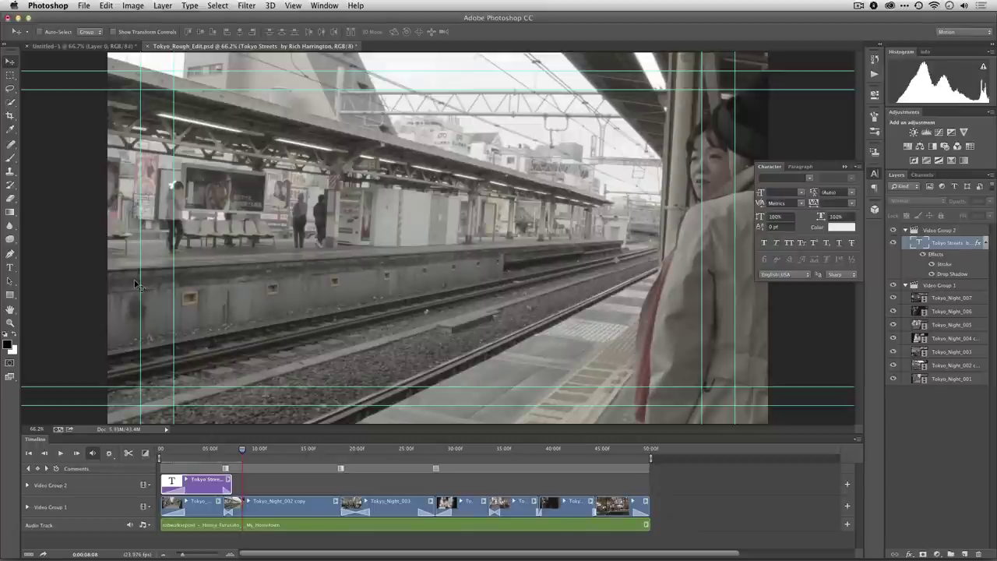
left_click(82, 9)
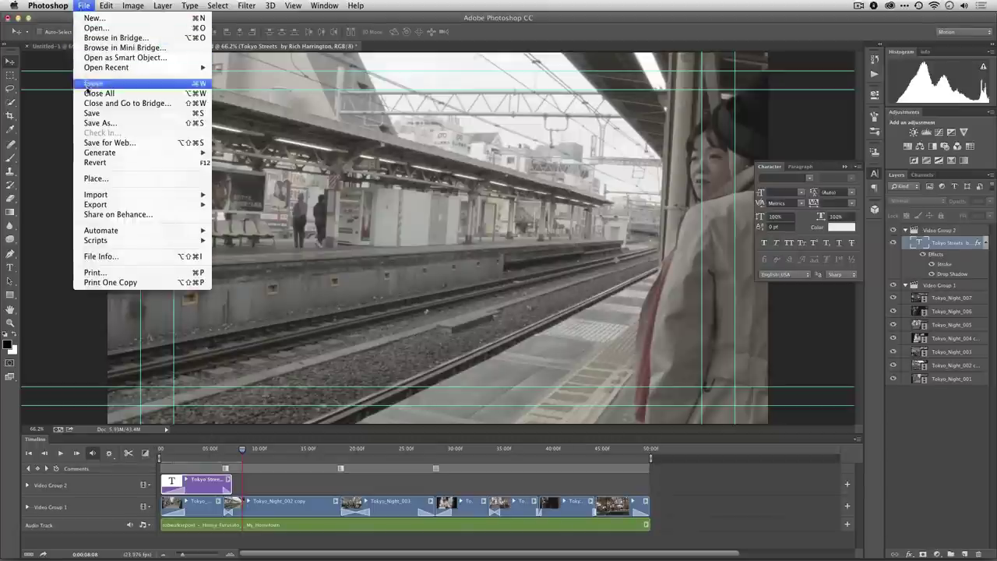
left_click(88, 113)
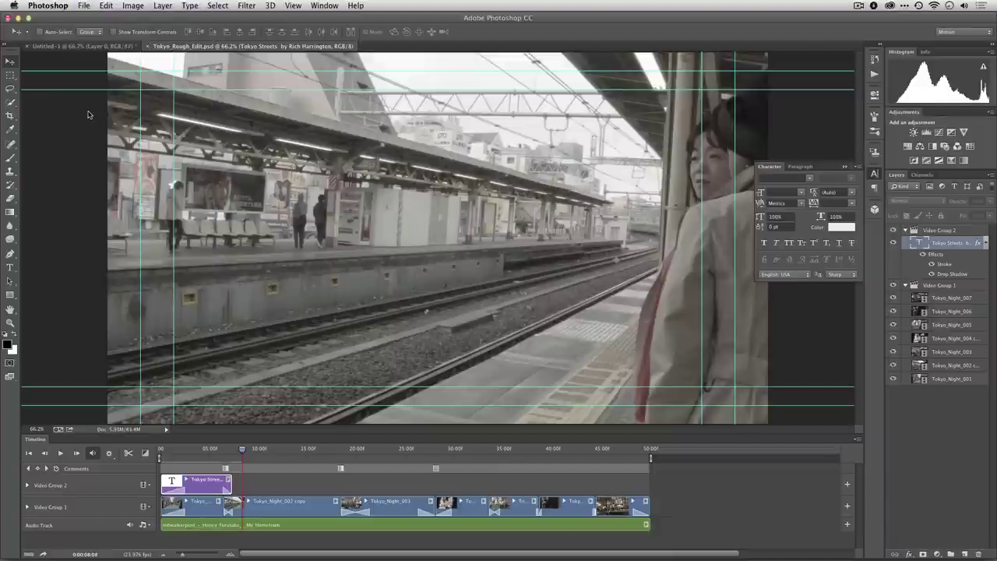